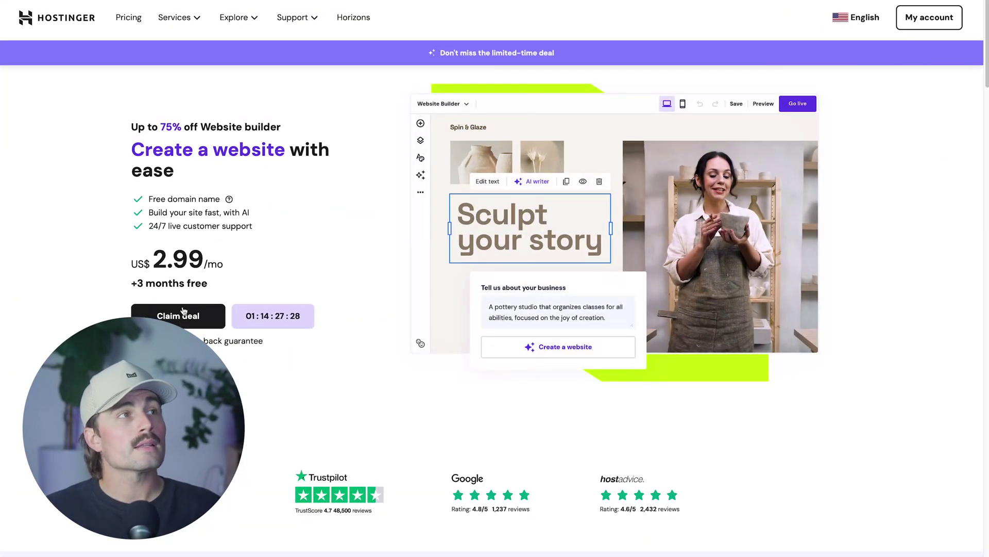
Jump from the homepage Claim deal offer to the Website Builder pricing plans.
{"action": "left_click", "coordinate": [182, 314]}
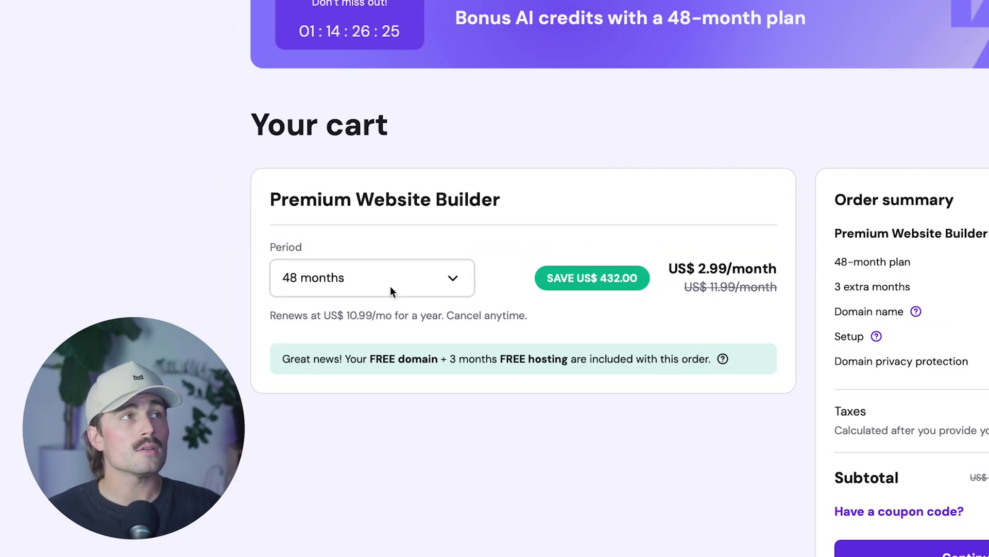
Open the billing period choices for the Premium Website Builder plan in the cart.
{"action": "left_click", "coordinate": [391, 291]}
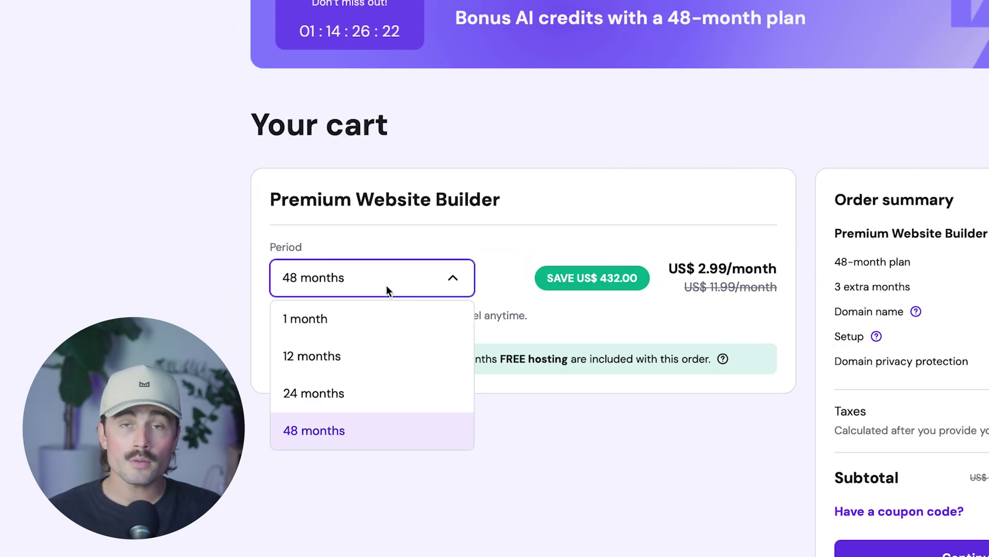
Switch the cart to a 12-month period and apply the MYFIRSTWEBSITE coupon for 10% off.
{"action": "left_click", "coordinate": [369, 356]}
{"action": "left_click", "coordinate": [943, 484]}
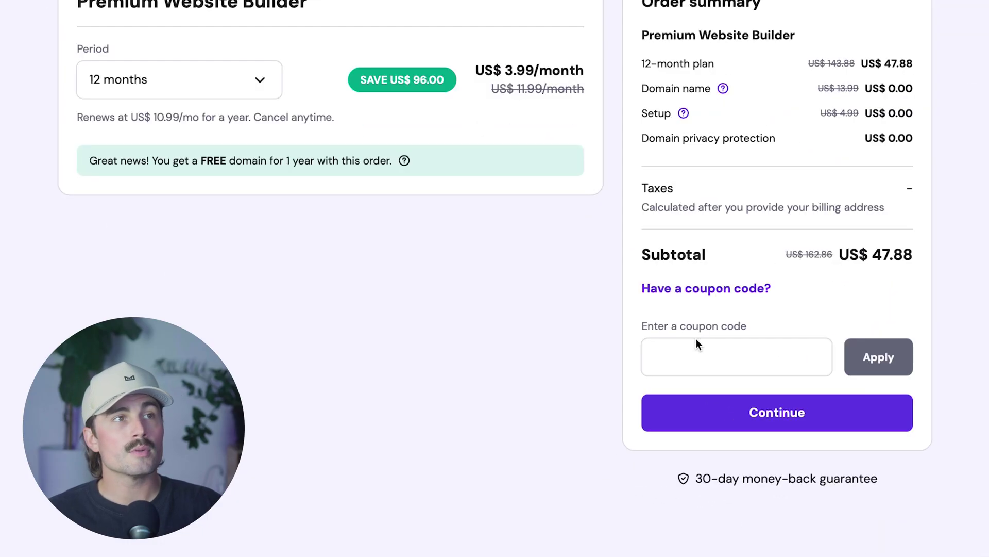
{"action": "left_click", "coordinate": [697, 344]}
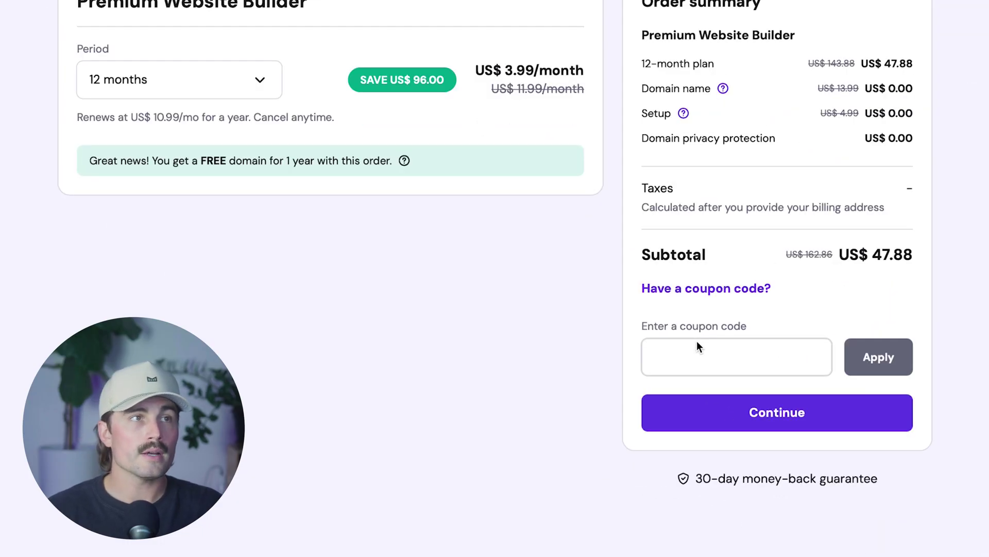
{"action": "type", "text": "MYFIRSTWEBSITE"}
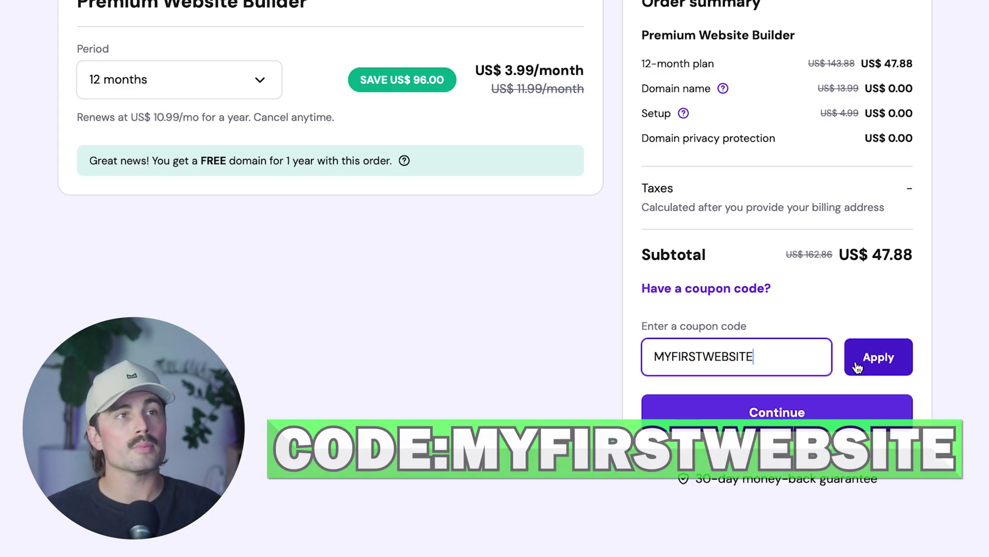
{"action": "left_click", "coordinate": [856, 359]}
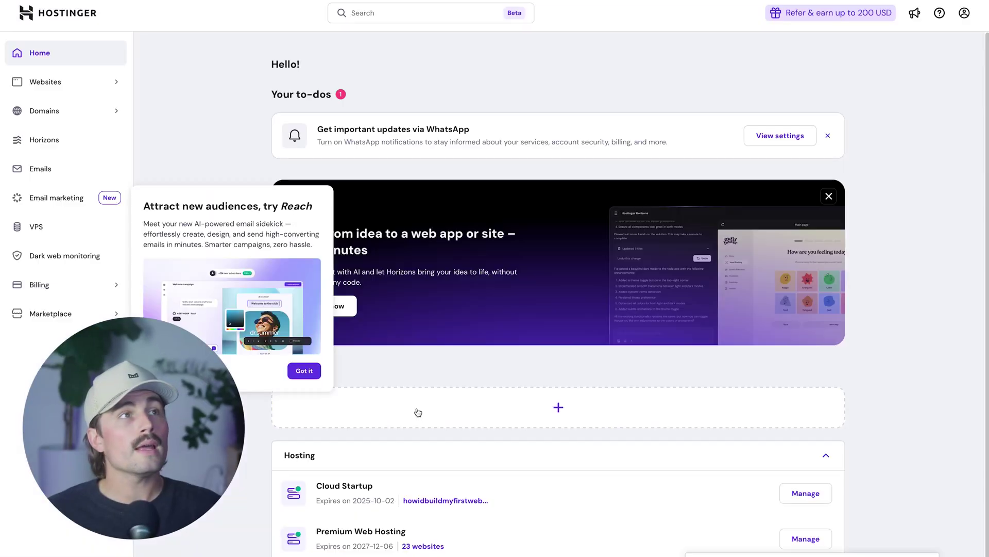
Dismiss the Reach popup and add a new WordPress website from the Websites list, browsing templates.
{"action": "left_click", "coordinate": [304, 371]}
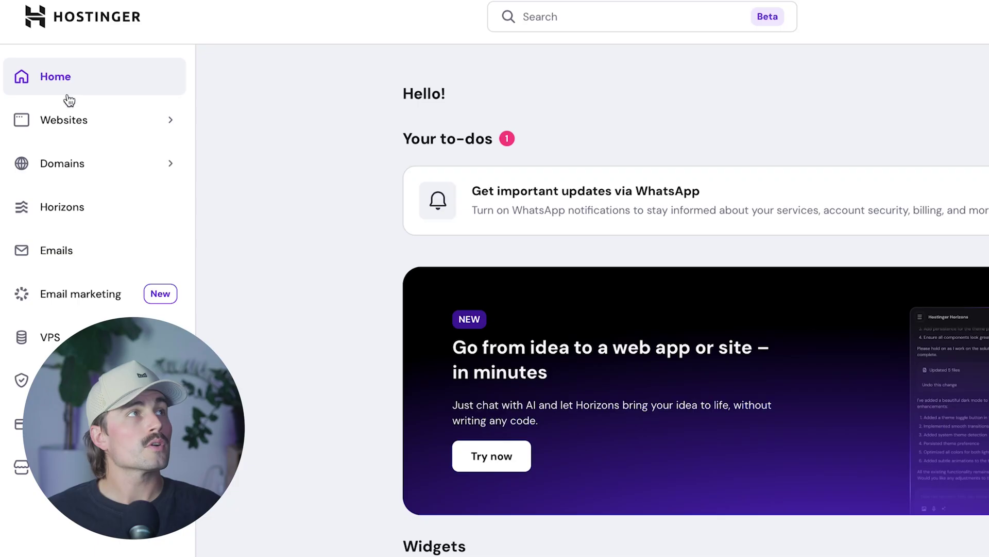
{"action": "left_click", "coordinate": [68, 112]}
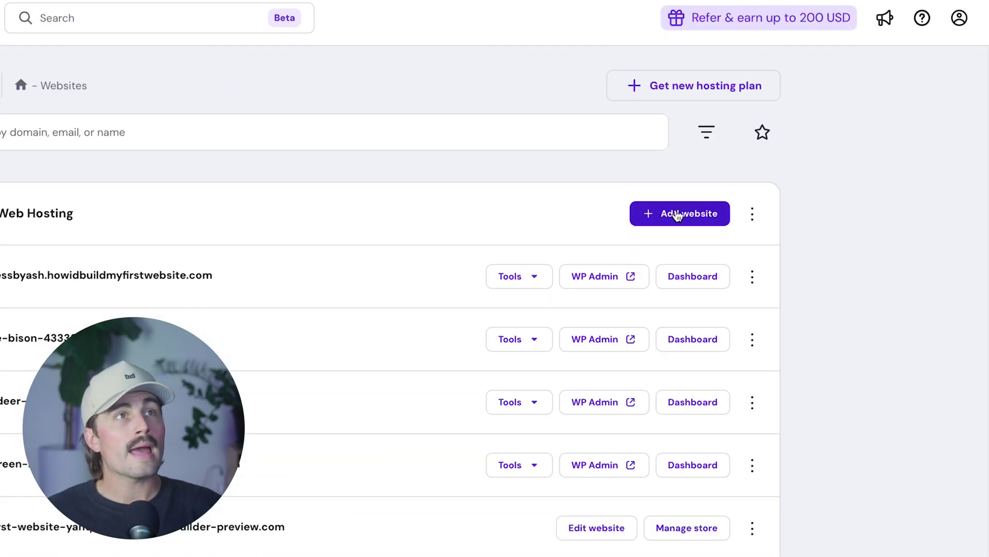
{"action": "left_click", "coordinate": [678, 216]}
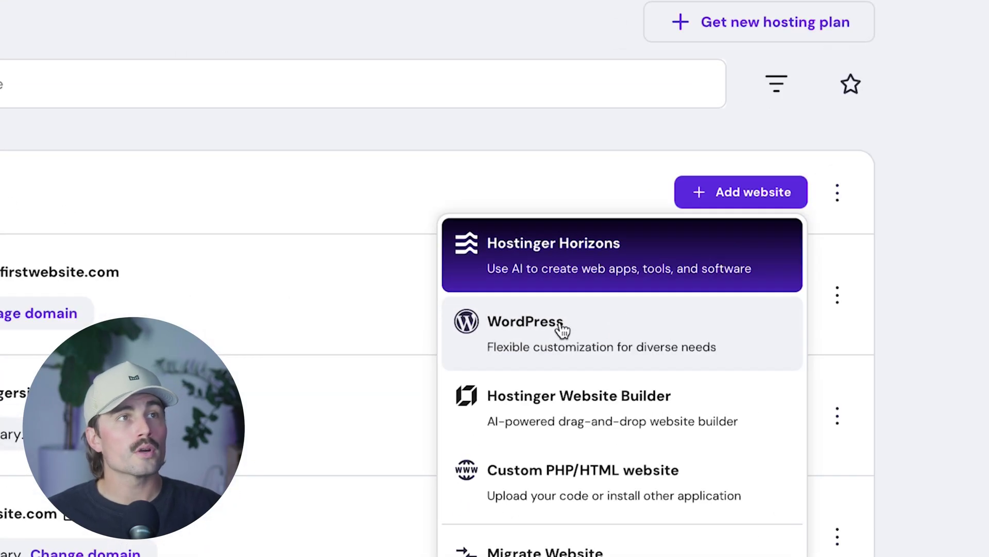
{"action": "left_click", "coordinate": [561, 325]}
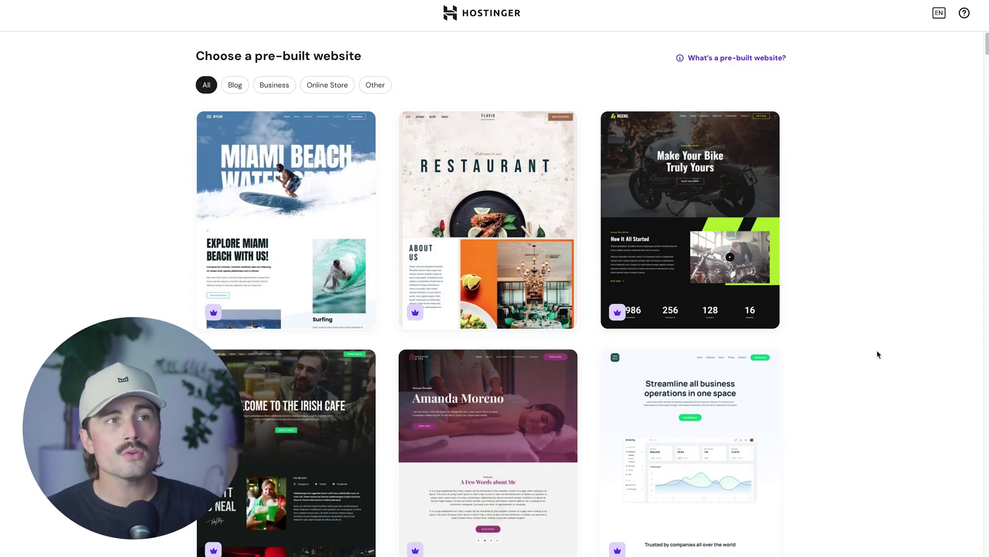
{"action": "scroll", "coordinate": [878, 354], "scroll_direction": "down", "scroll_amount": 5}
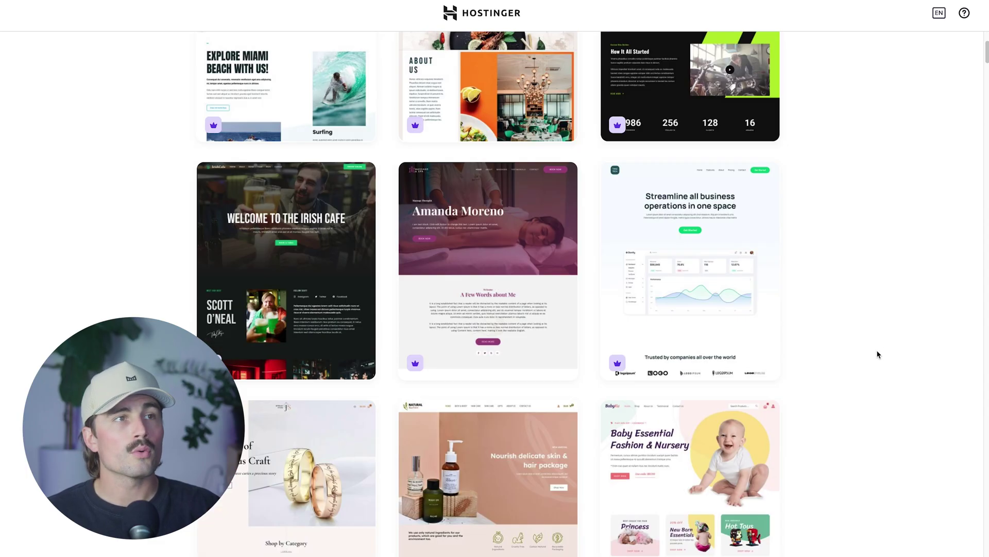
{"action": "scroll", "coordinate": [878, 354], "scroll_direction": "up", "scroll_amount": 5}
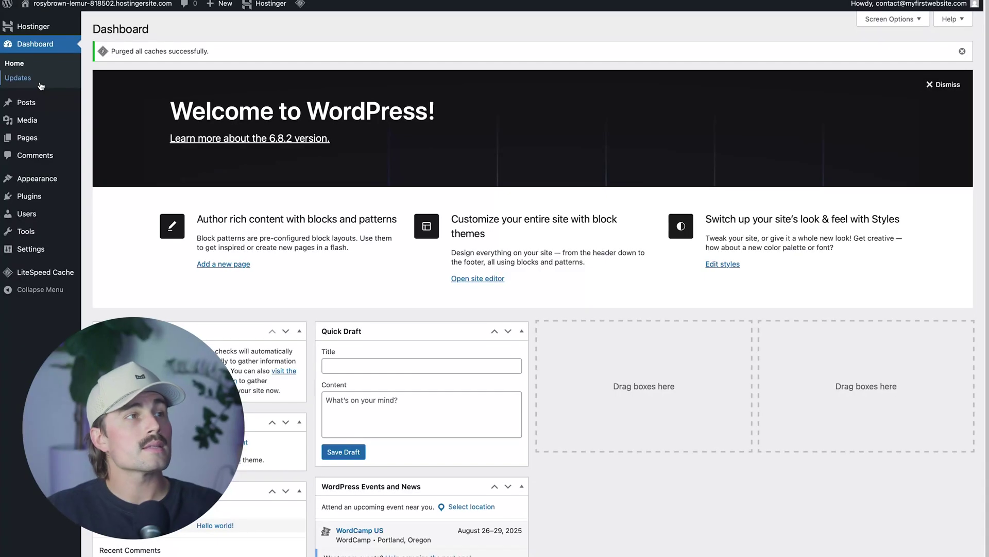
Hide Site Health, At a Glance, Activity, Quick Draft, Events and News, and Welcome panels, then dismiss the cache notice.
{"action": "left_click", "coordinate": [921, 21]}
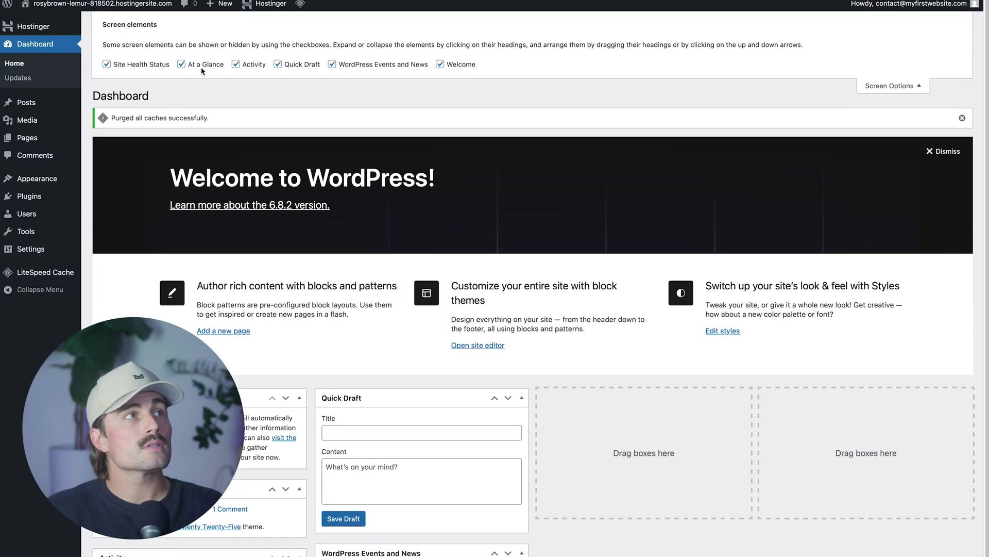
{"action": "left_click", "coordinate": [155, 66]}
{"action": "left_click", "coordinate": [178, 66]}
{"action": "left_click", "coordinate": [250, 65]}
{"action": "left_click", "coordinate": [294, 65]}
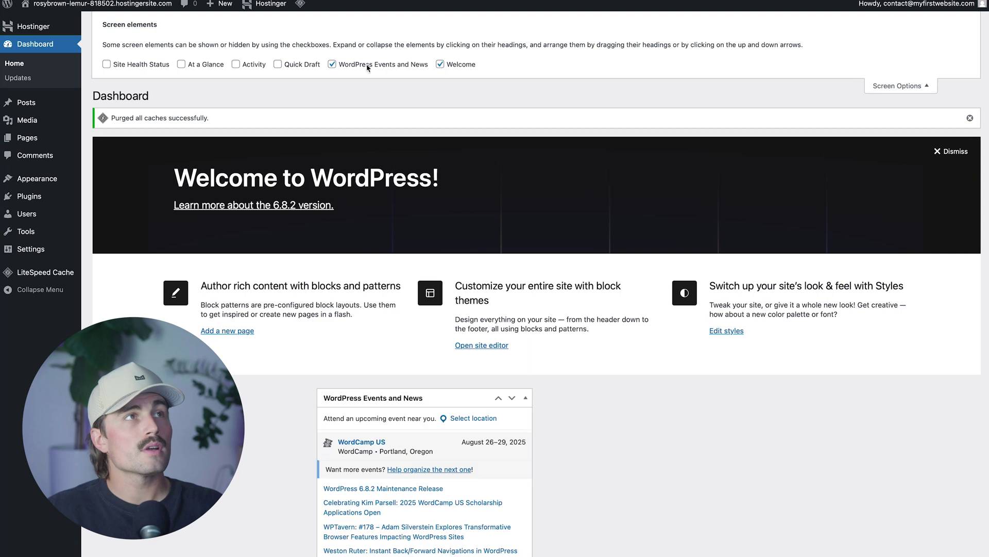
{"action": "left_click", "coordinate": [368, 66]}
{"action": "left_click", "coordinate": [448, 65]}
{"action": "left_click", "coordinate": [931, 92]}
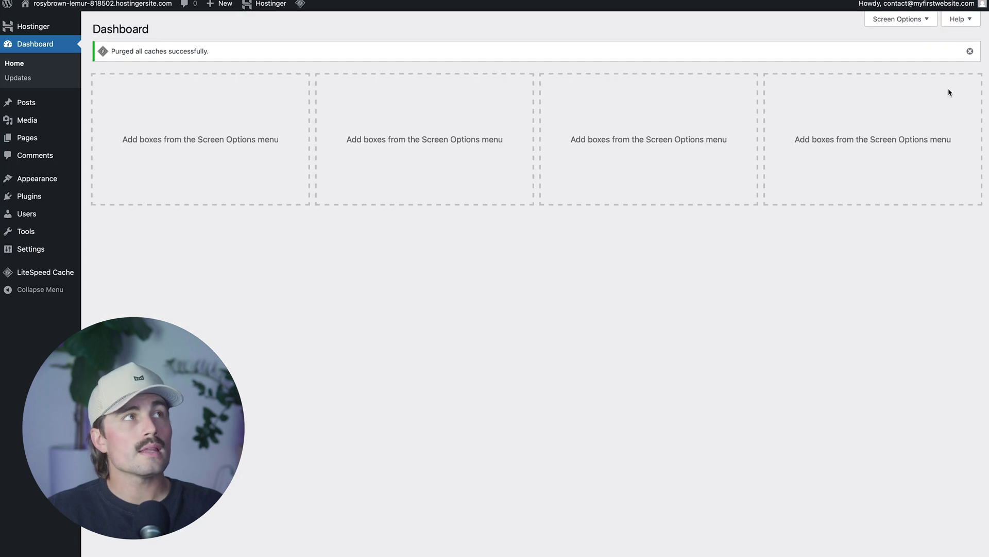
{"action": "left_click", "coordinate": [970, 51]}
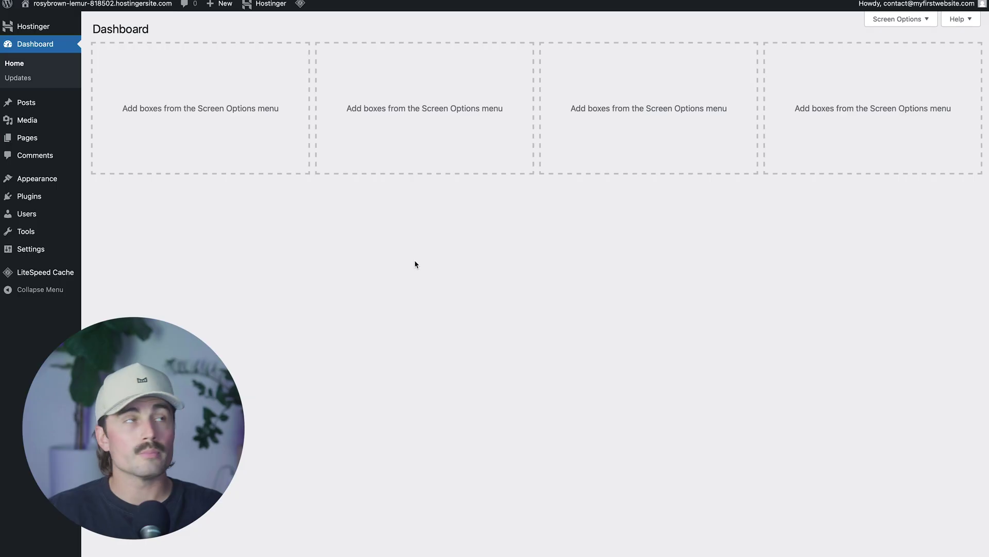
{"action": "left_click", "coordinate": [31, 196]}
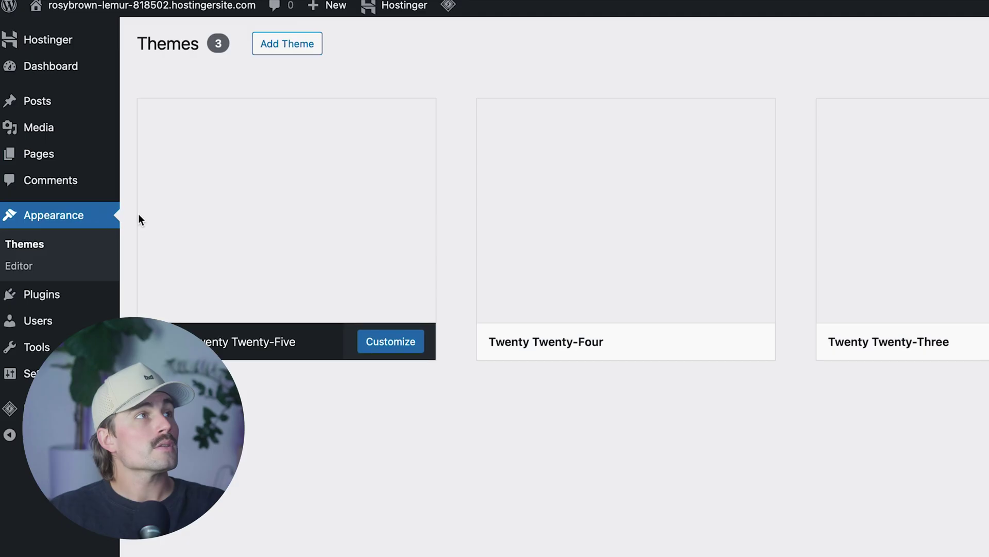
Search for 'blocksy', install and activate the Blocksy theme, and add the Blocksy Companion plugin.
{"action": "left_click", "coordinate": [298, 52]}
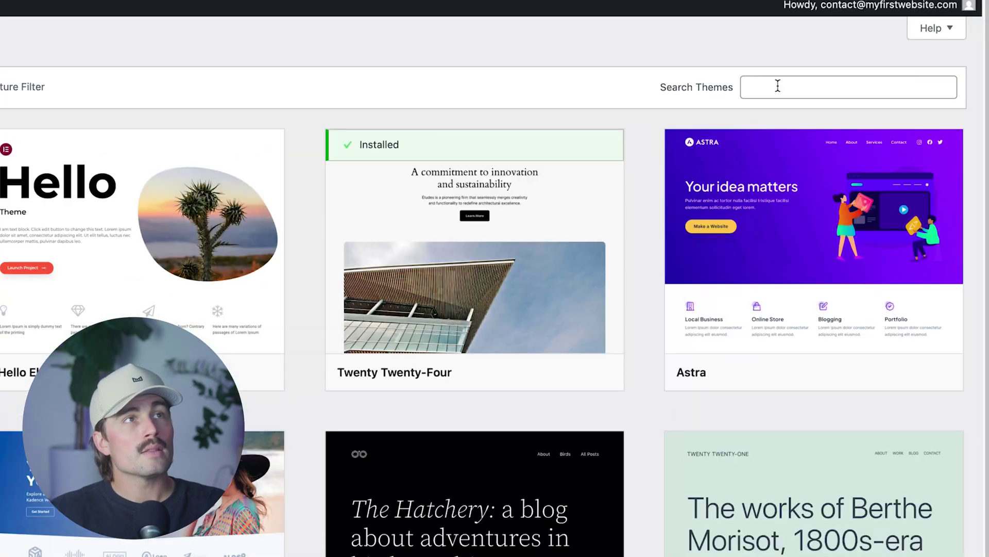
{"action": "left_click", "coordinate": [778, 86]}
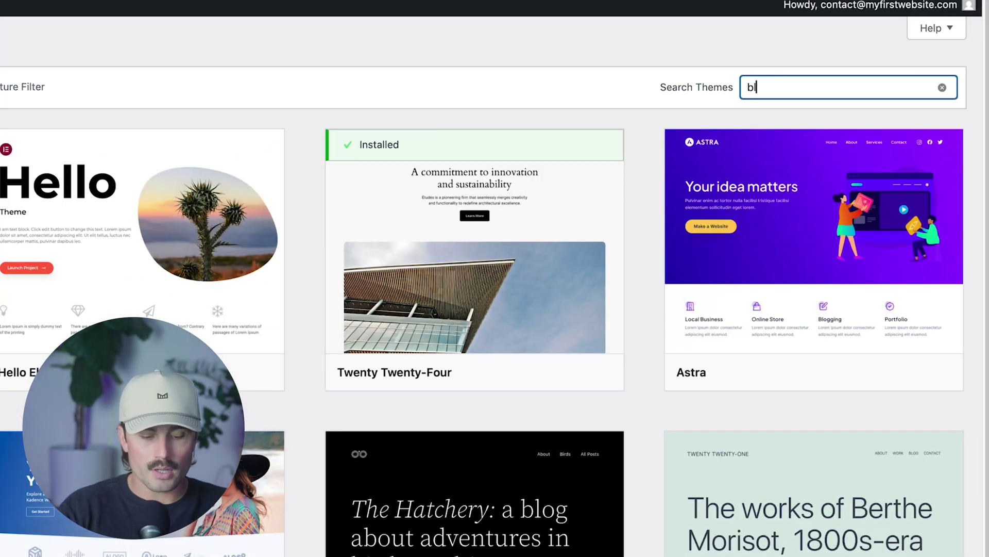
{"action": "type", "text": "blocksy"}
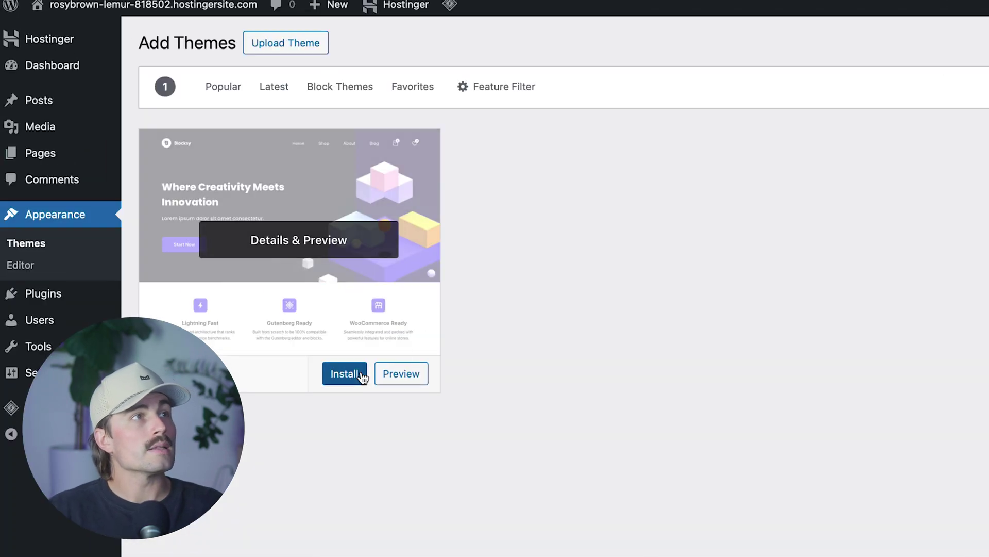
{"action": "left_click", "coordinate": [354, 376]}
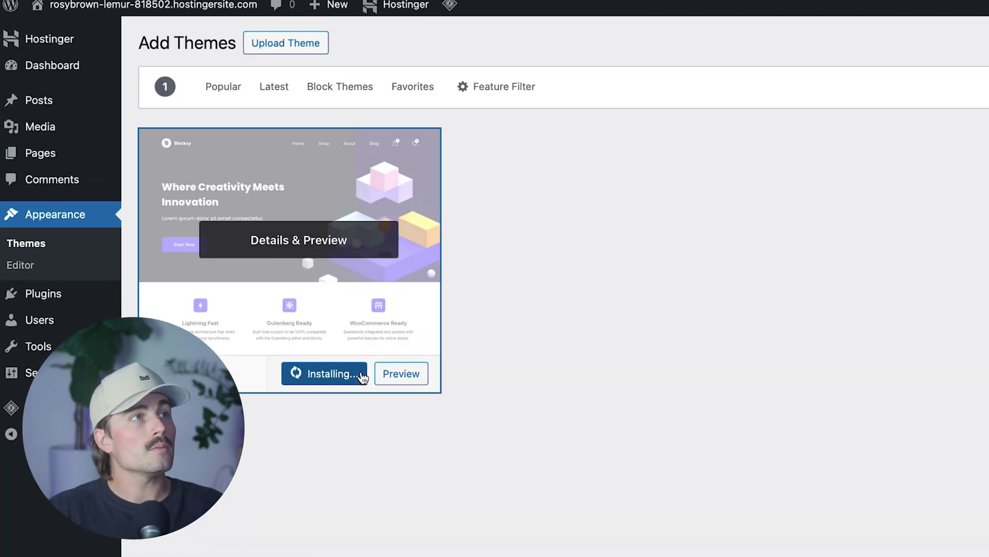
{"action": "left_click", "coordinate": [321, 384]}
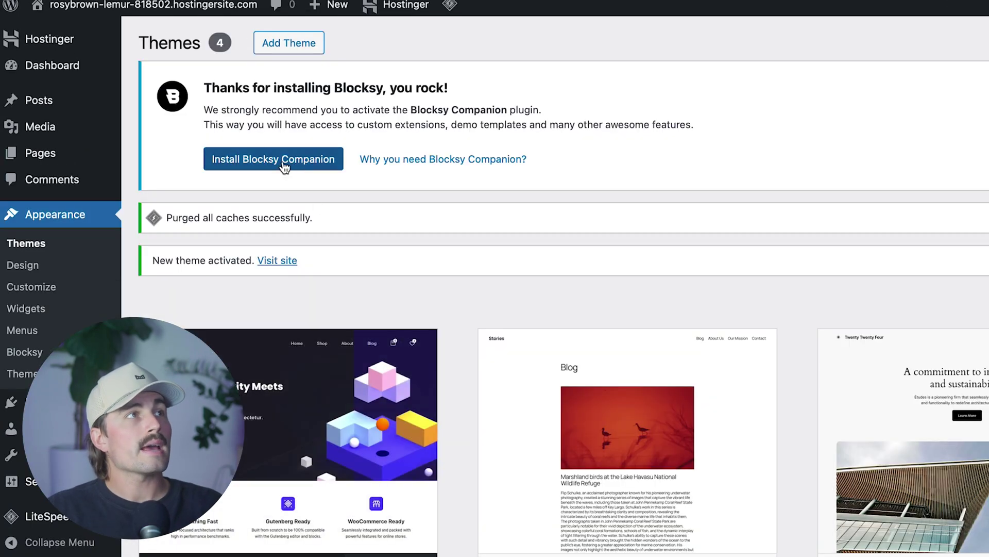
{"action": "left_click", "coordinate": [252, 162]}
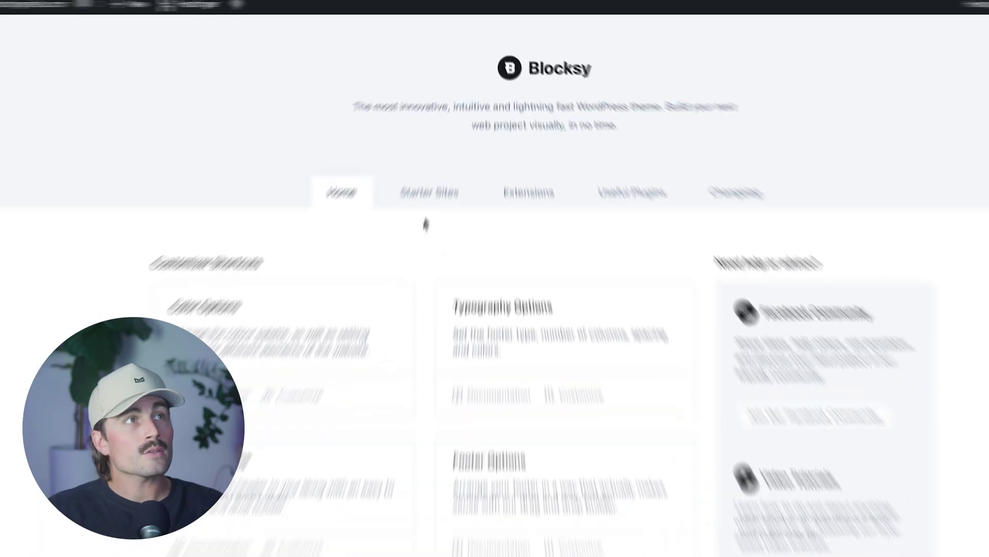
{"action": "left_click", "coordinate": [426, 222]}
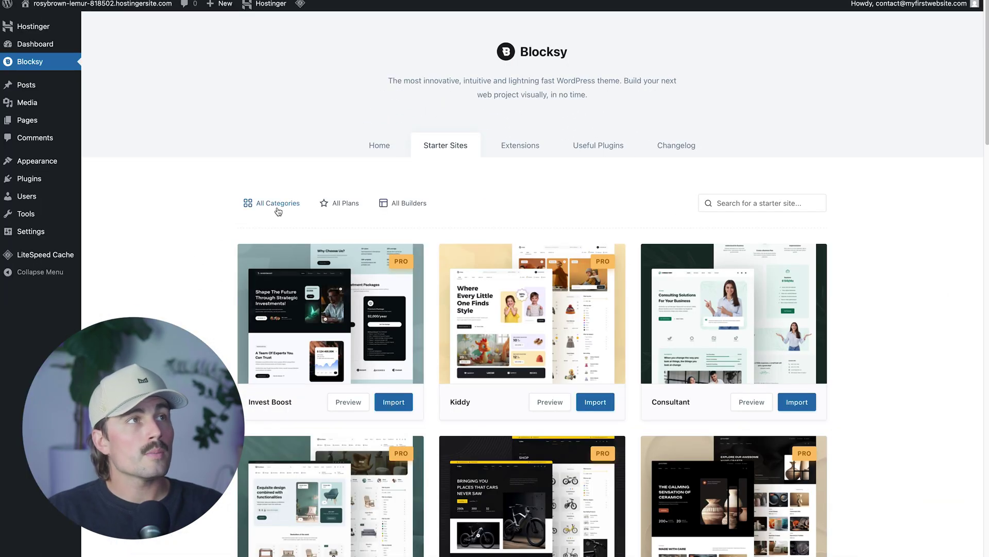
{"action": "left_click", "coordinate": [765, 203]}
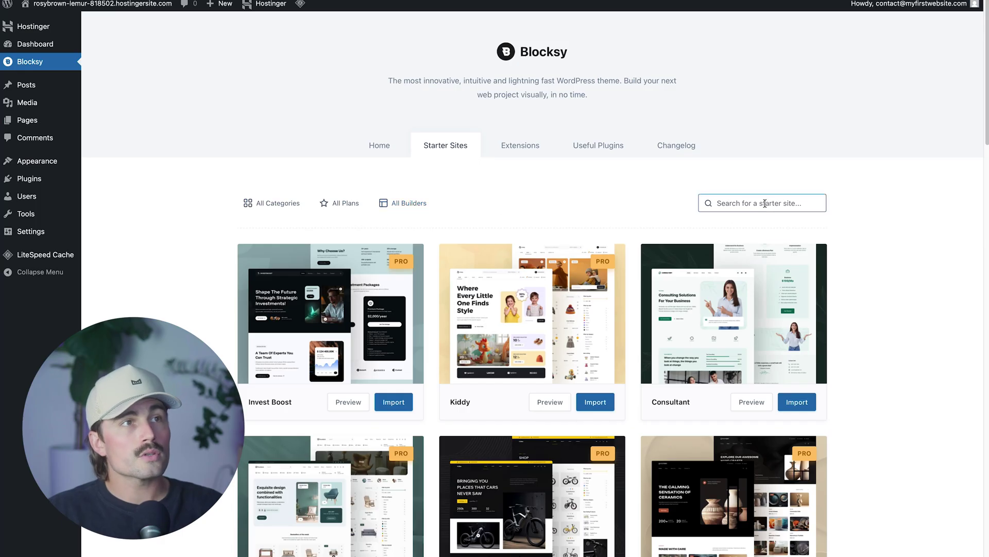
{"action": "left_click", "coordinate": [280, 204]}
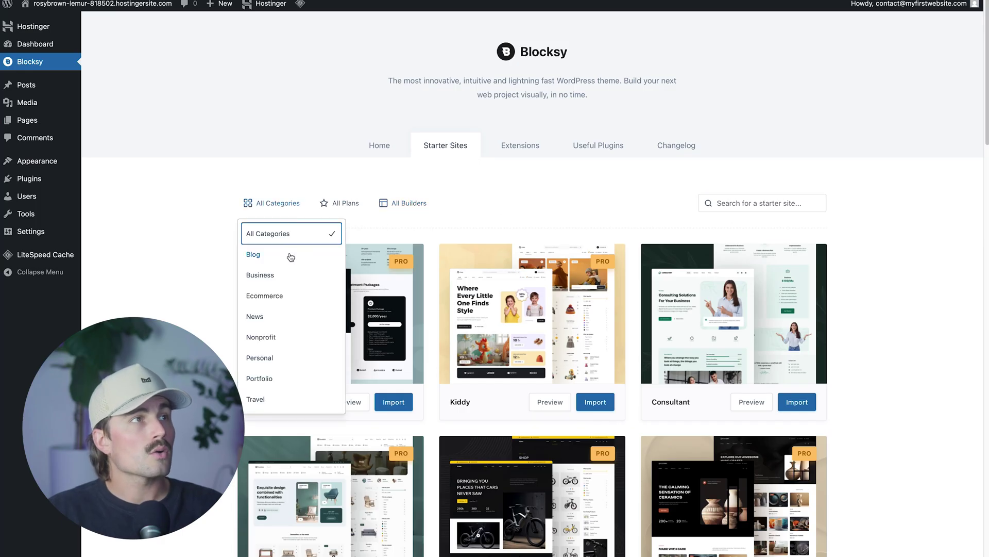
{"action": "left_click", "coordinate": [271, 277]}
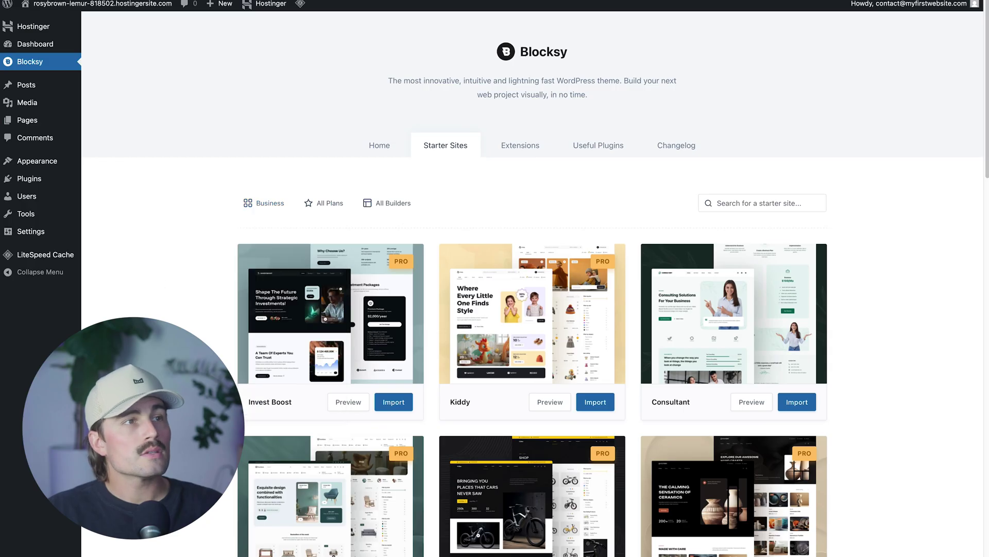
{"action": "scroll", "coordinate": [536, 286], "scroll_direction": "down", "scroll_amount": 1}
{"action": "scroll", "coordinate": [242, 118], "scroll_direction": "down", "scroll_amount": 5}
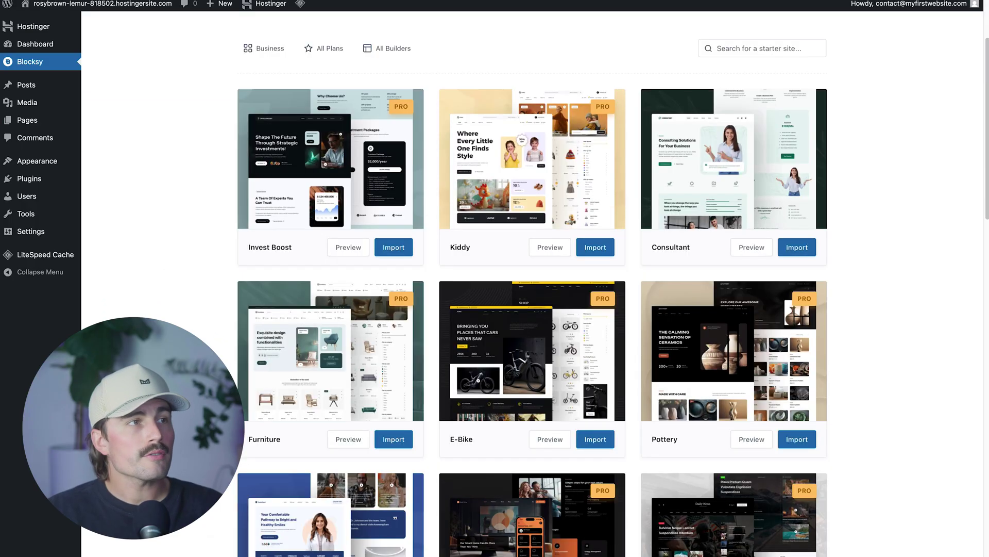
{"action": "scroll", "coordinate": [533, 309], "scroll_direction": "down", "scroll_amount": 5}
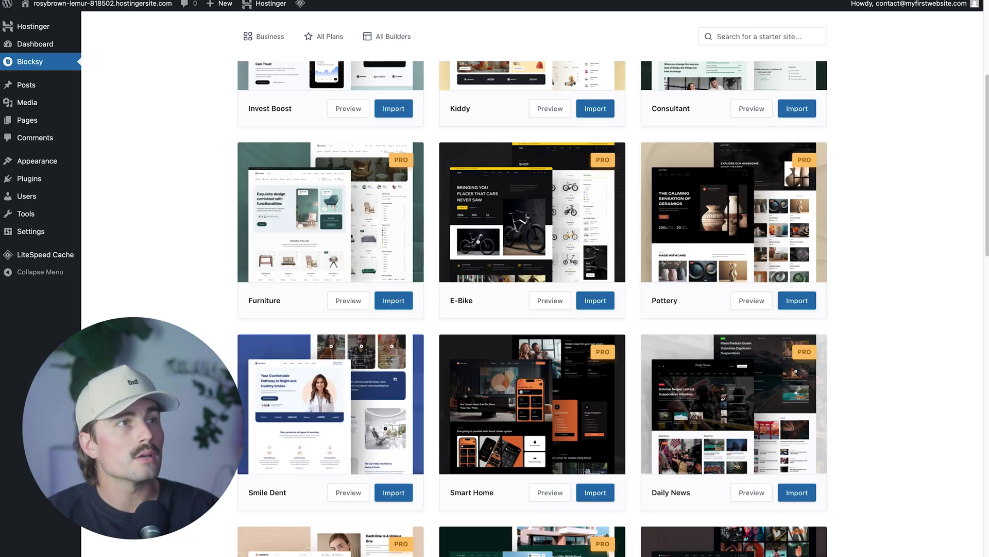
{"action": "scroll", "coordinate": [767, 356], "scroll_direction": "down", "scroll_amount": 9}
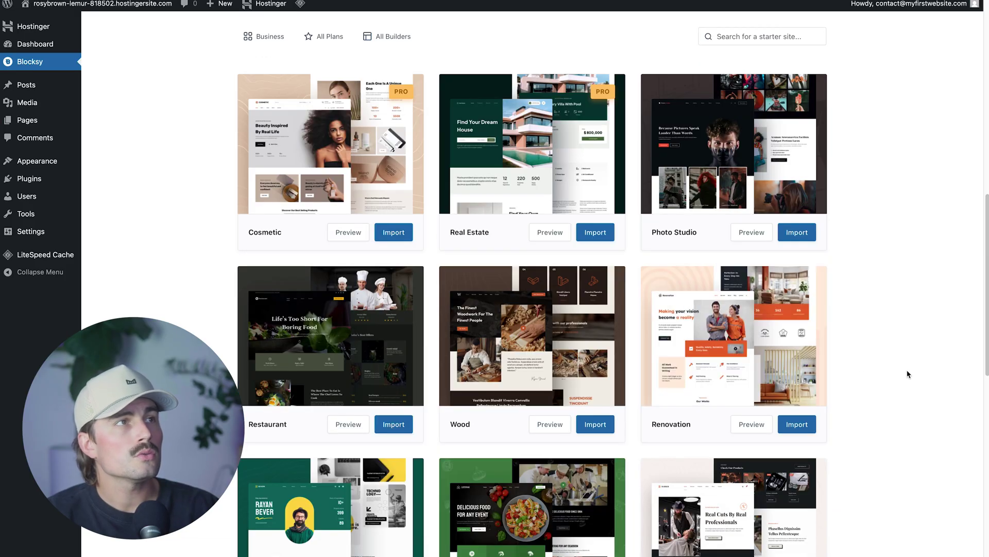
{"action": "scroll", "coordinate": [532, 310], "scroll_direction": "down", "scroll_amount": 10}
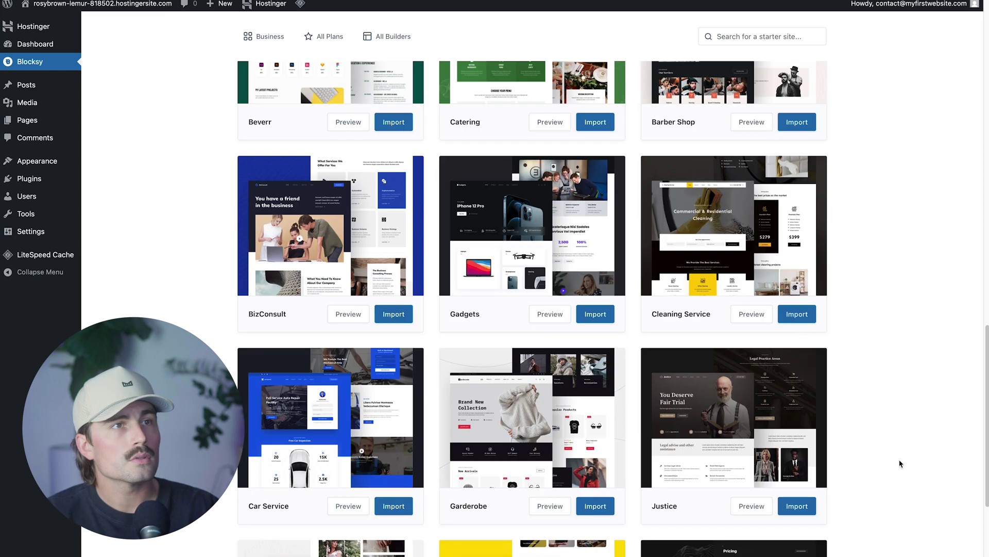
{"action": "scroll", "coordinate": [907, 456], "scroll_direction": "down", "scroll_amount": 3}
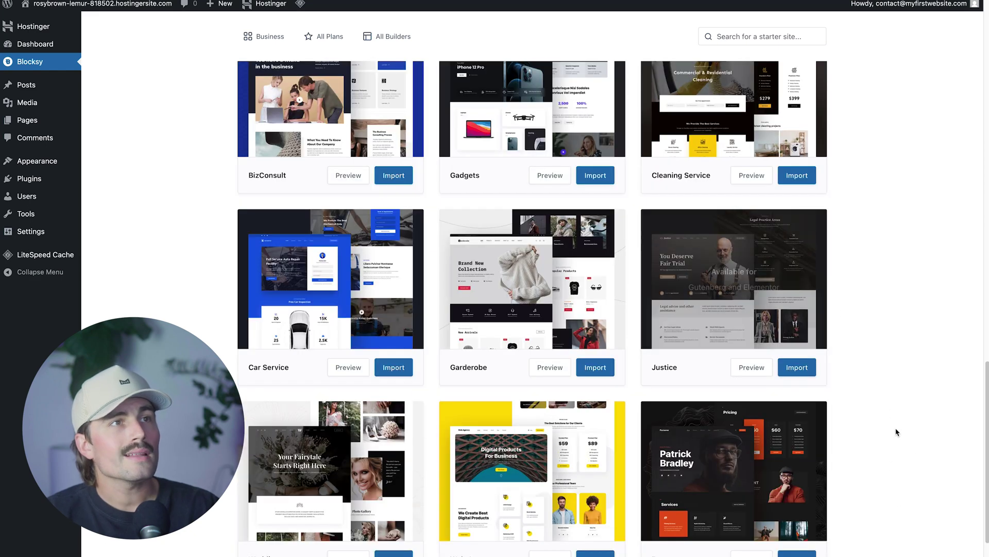
Import Justice with Elementor, skipping the child theme and installing its plugins and content.
{"action": "left_click", "coordinate": [801, 368]}
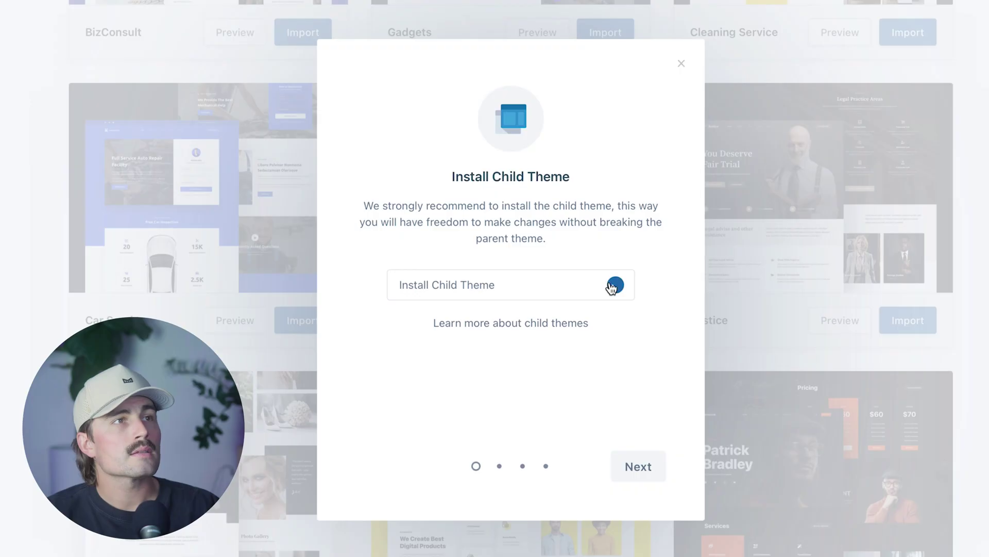
{"action": "left_click", "coordinate": [647, 465]}
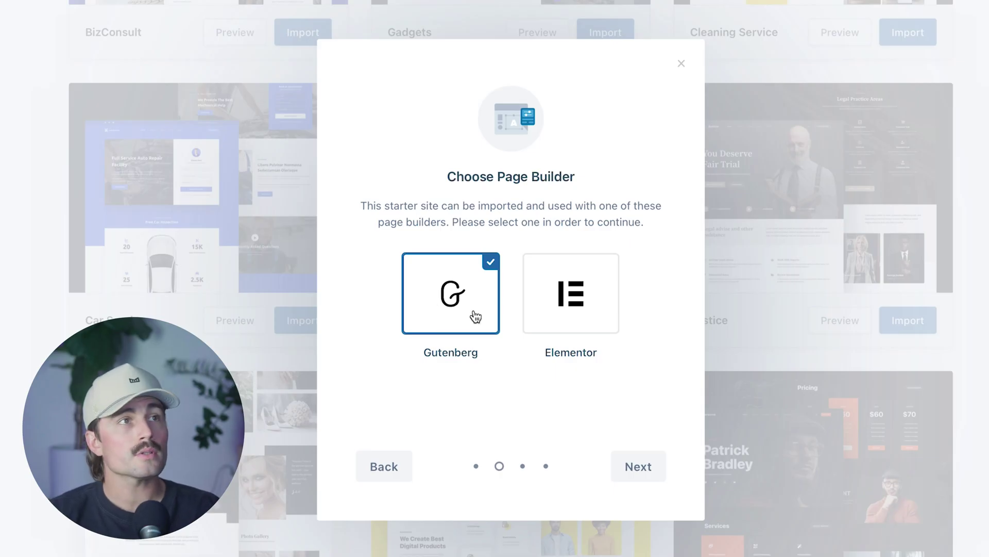
{"action": "left_click", "coordinate": [598, 309]}
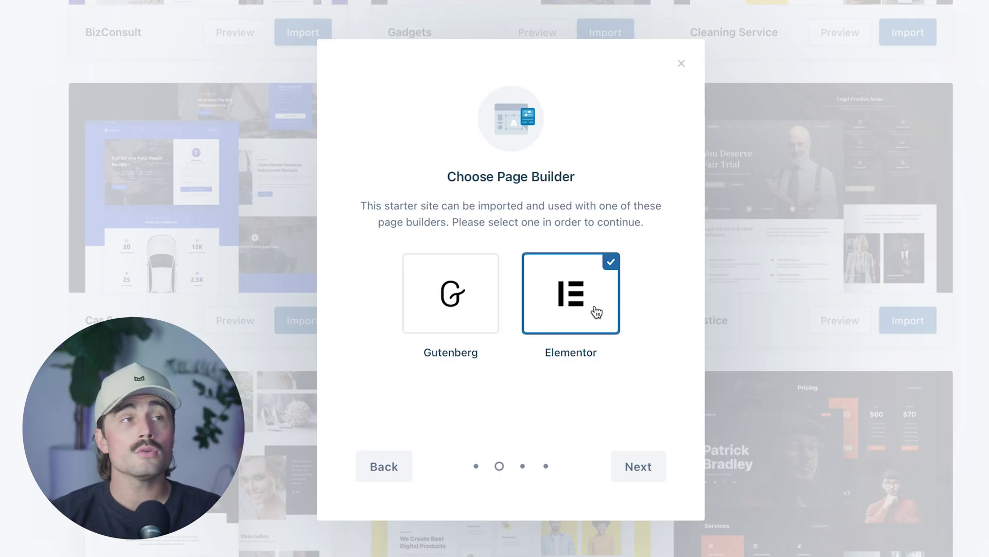
{"action": "left_click", "coordinate": [638, 467]}
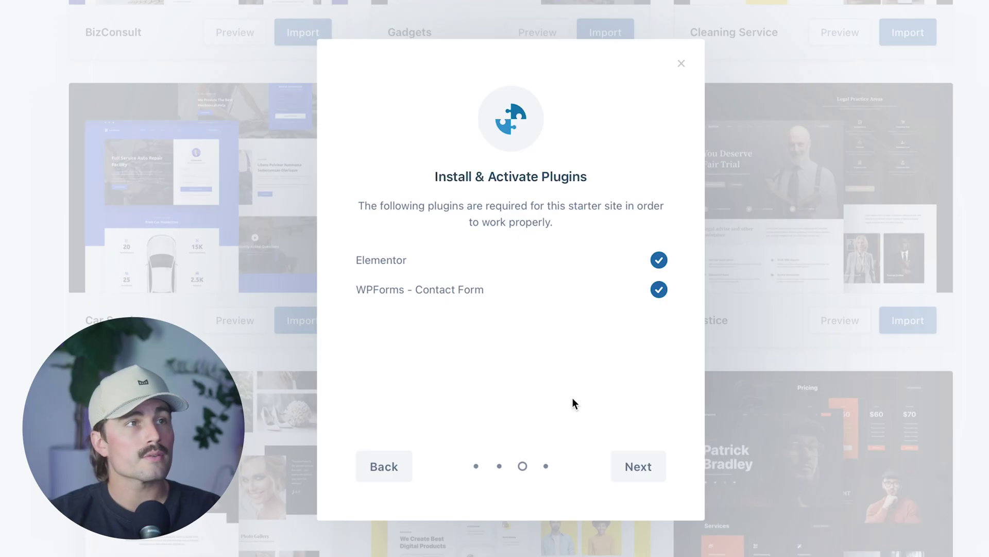
{"action": "left_click", "coordinate": [659, 469]}
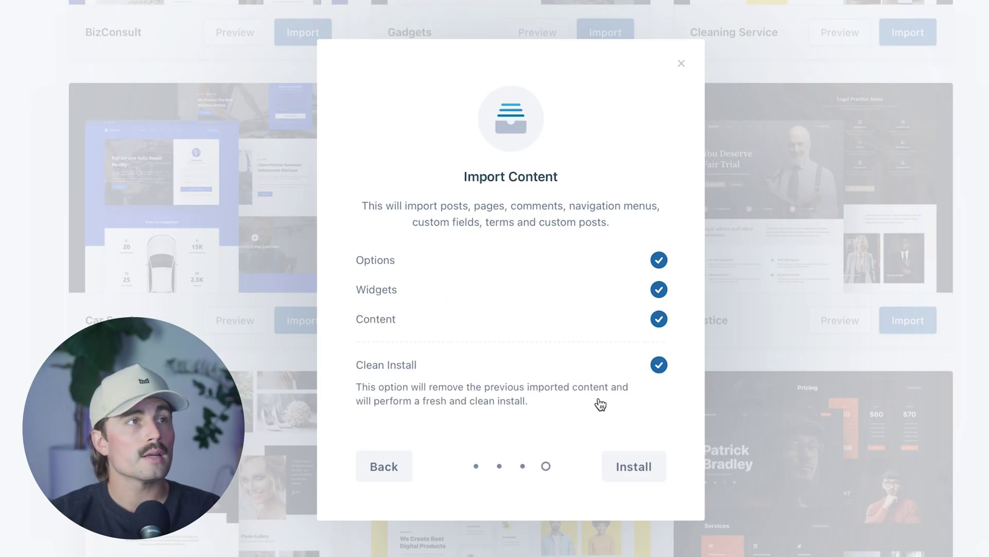
{"action": "left_click", "coordinate": [634, 468]}
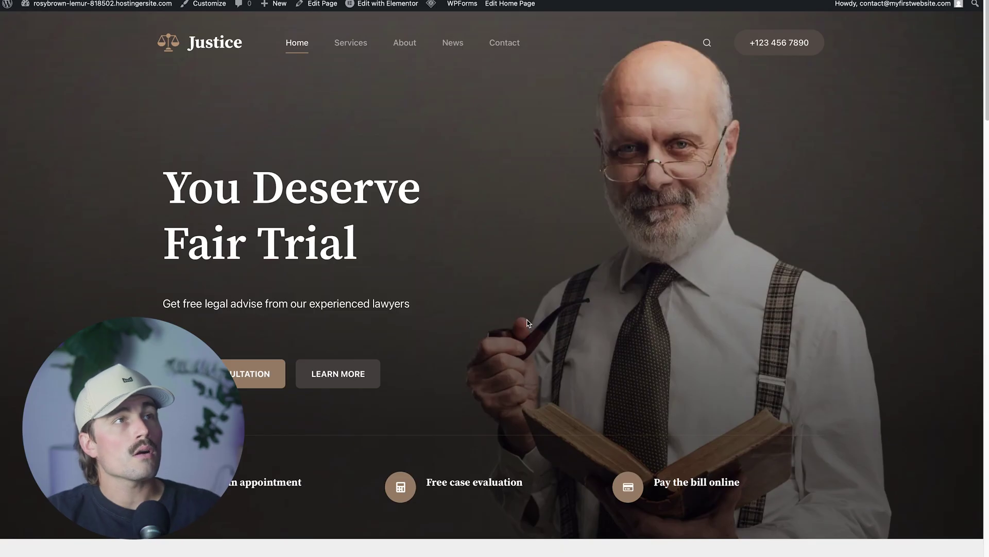
{"action": "scroll", "coordinate": [466, 328], "scroll_direction": "down", "scroll_amount": 10}
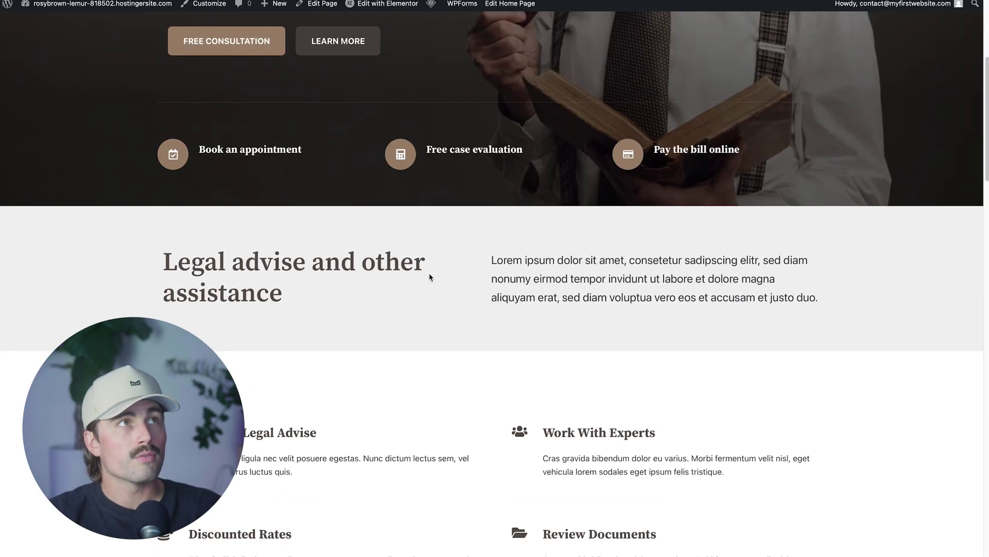
{"action": "scroll", "coordinate": [429, 277], "scroll_direction": "down", "scroll_amount": 3}
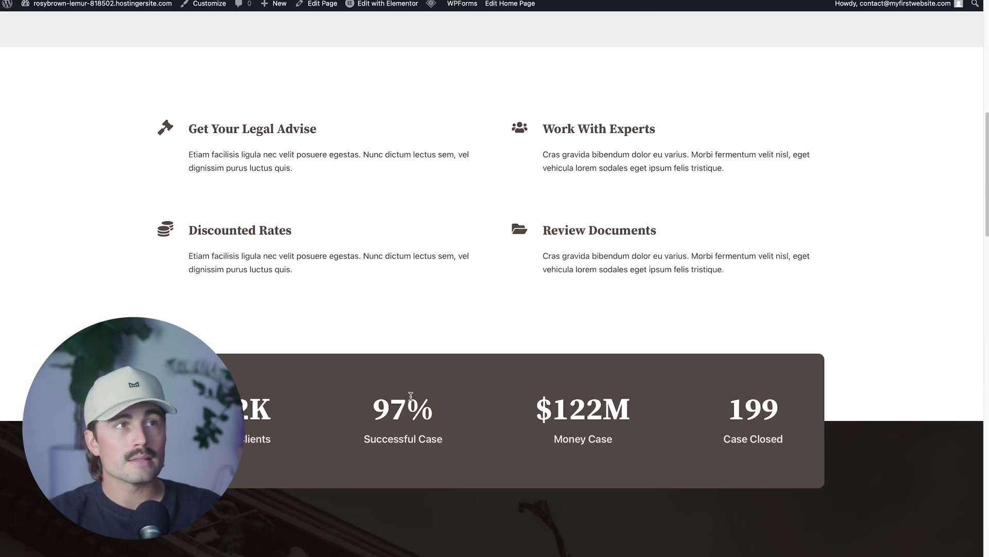
{"action": "scroll", "coordinate": [366, 438], "scroll_direction": "down", "scroll_amount": 15}
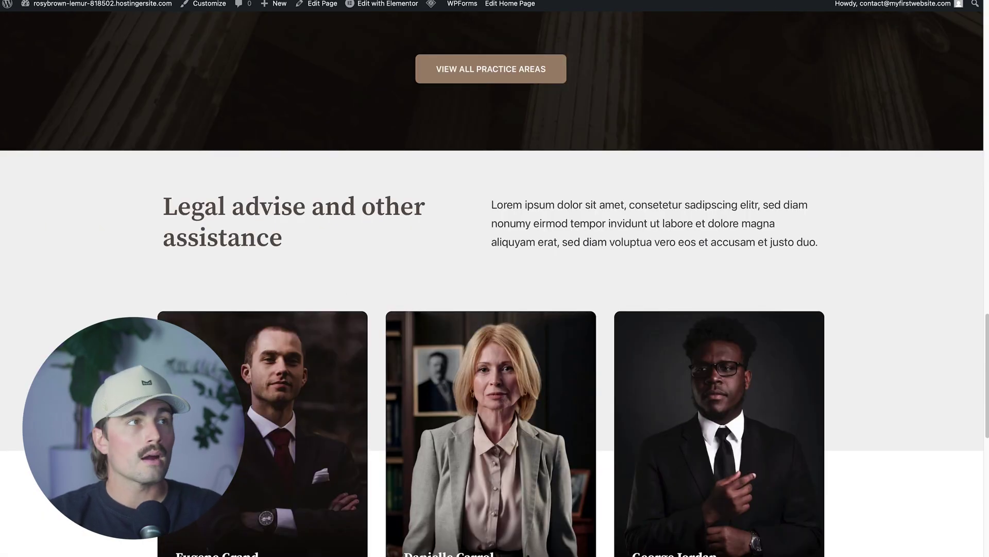
{"action": "scroll", "coordinate": [492, 284], "scroll_direction": "down", "scroll_amount": 15}
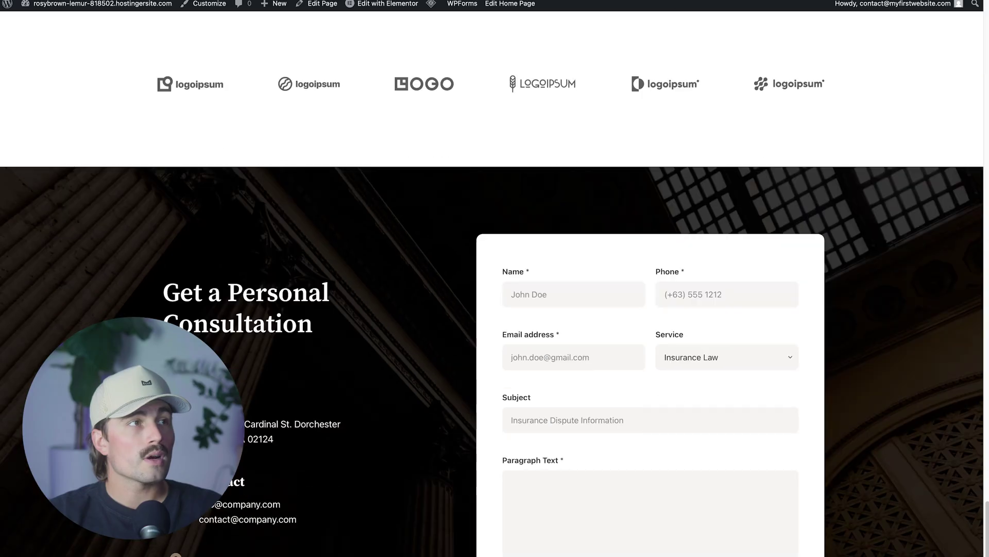
{"action": "scroll", "coordinate": [492, 284], "scroll_direction": "down", "scroll_amount": 6}
{"action": "scroll", "coordinate": [405, 172], "scroll_direction": "up", "scroll_amount": 20}
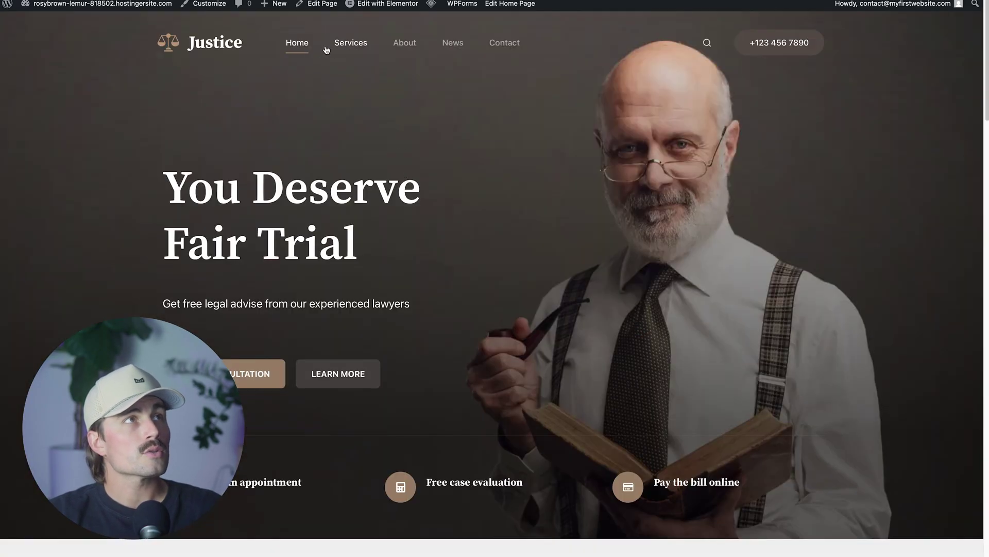
{"action": "left_click", "coordinate": [347, 48]}
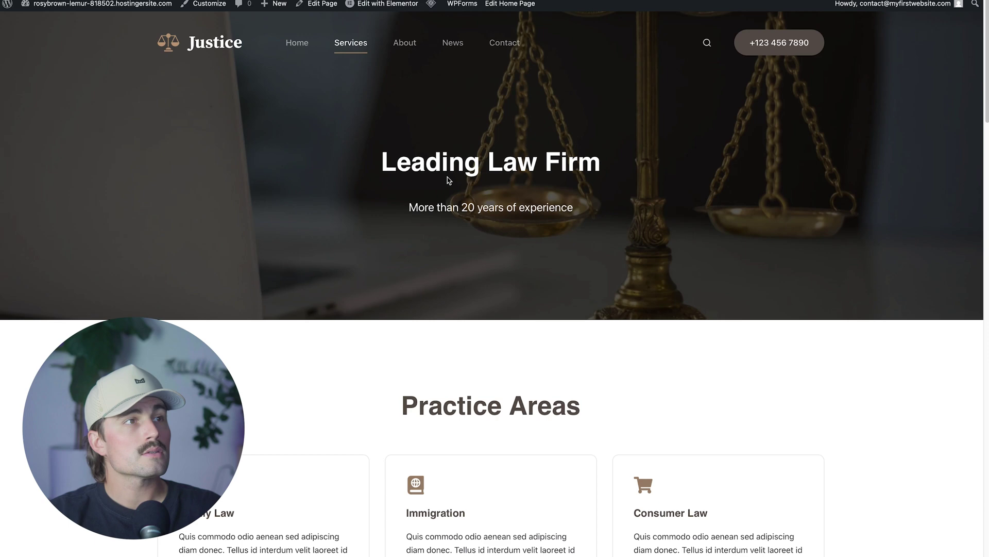
{"action": "left_click", "coordinate": [405, 45]}
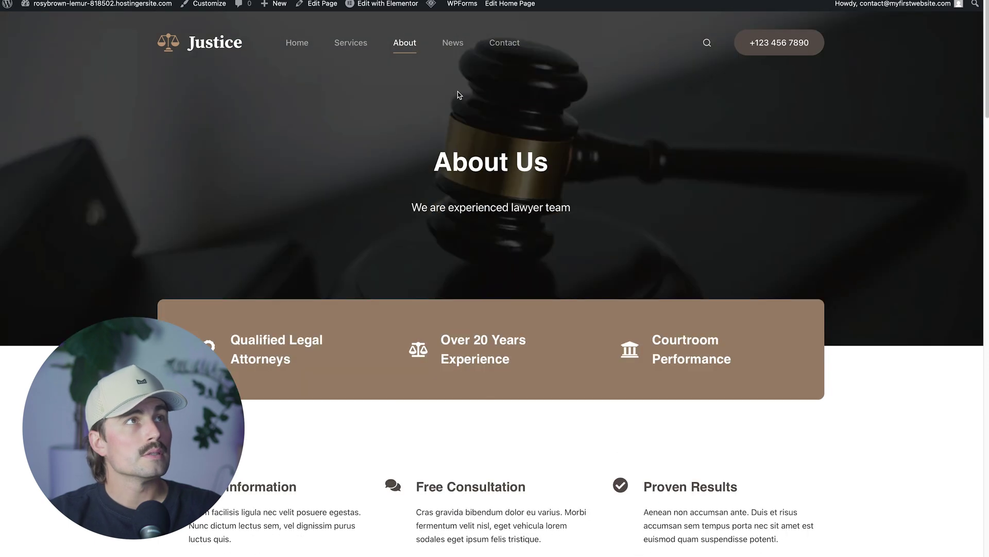
{"action": "left_click", "coordinate": [453, 45]}
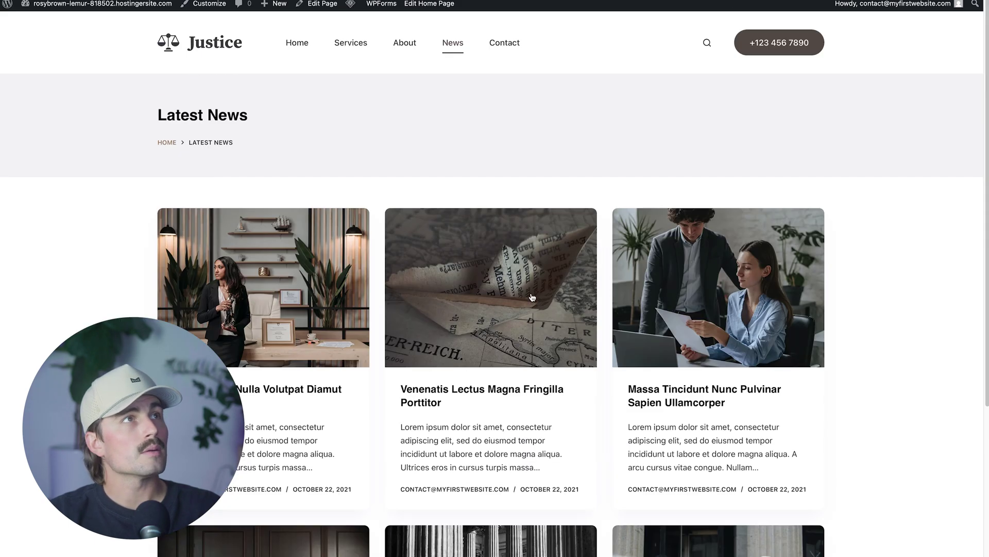
{"action": "left_click", "coordinate": [507, 46]}
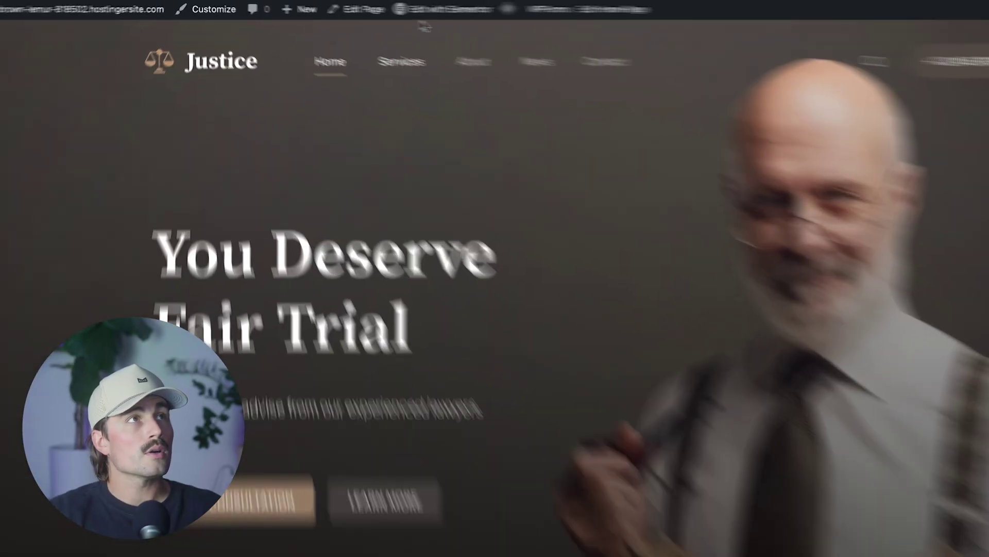
{"action": "mouse_move", "coordinate": [375, 11]}
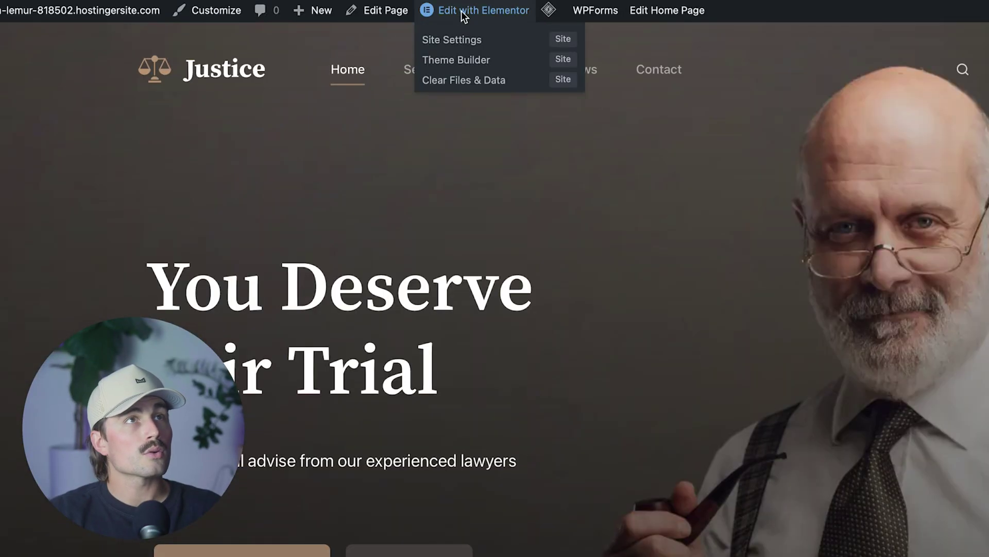
Open the homepage in Elementor, recreate the default kit, close the checklist tips, and return to the hero.
{"action": "left_click", "coordinate": [464, 16]}
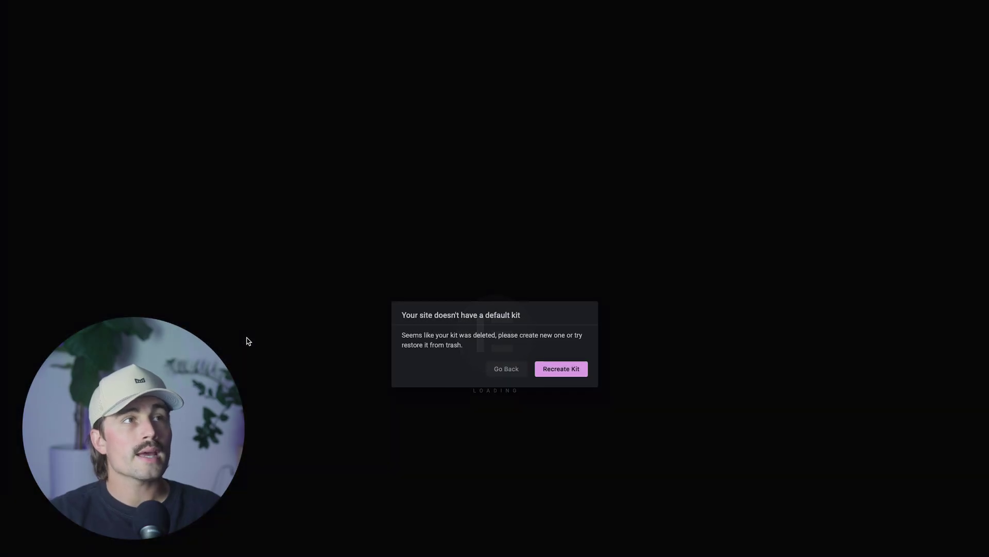
{"action": "left_click", "coordinate": [561, 369]}
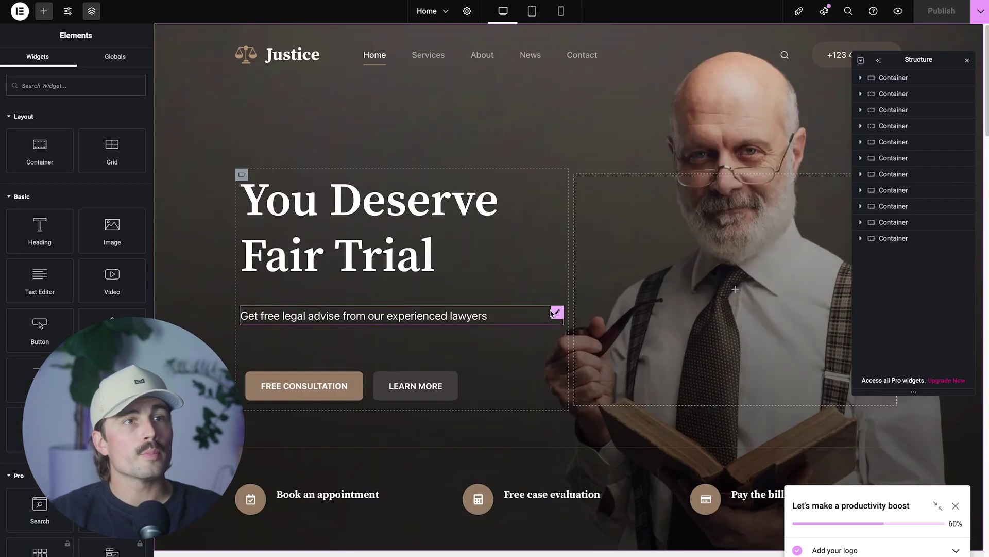
{"action": "left_click", "coordinate": [956, 505]}
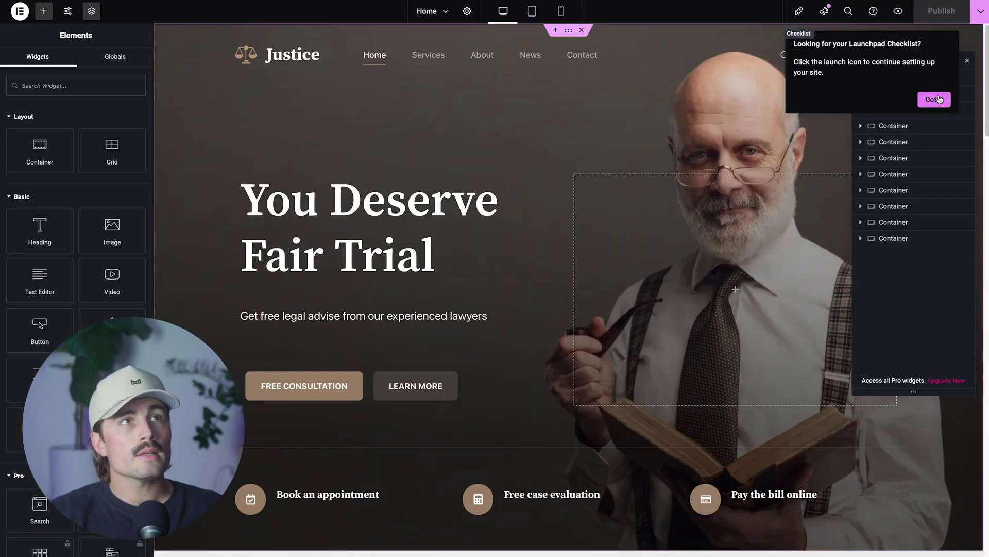
{"action": "left_click", "coordinate": [934, 99]}
{"action": "left_click_drag", "start_coordinate": [927, 61], "coordinate": [985, 56]}
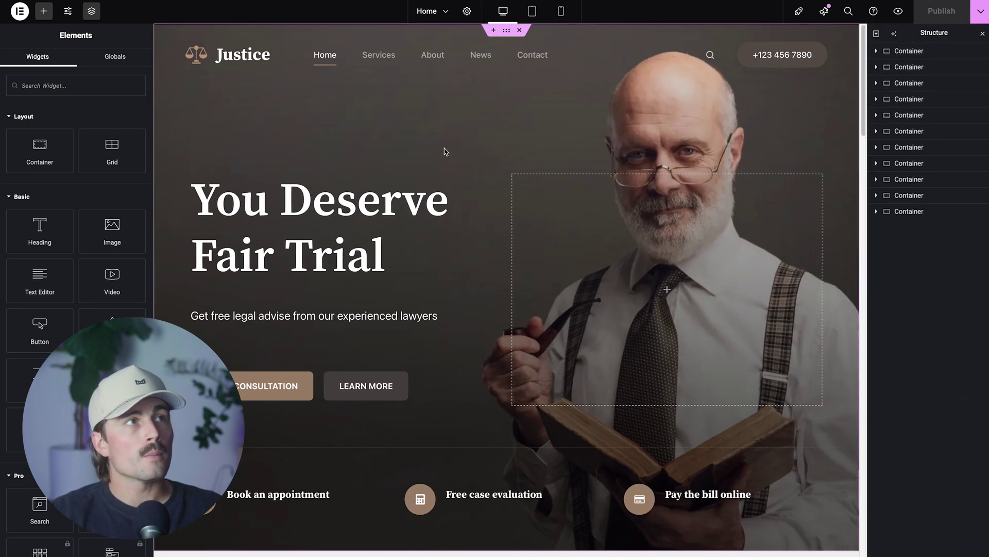
{"action": "scroll", "coordinate": [445, 152], "scroll_direction": "down", "scroll_amount": 14}
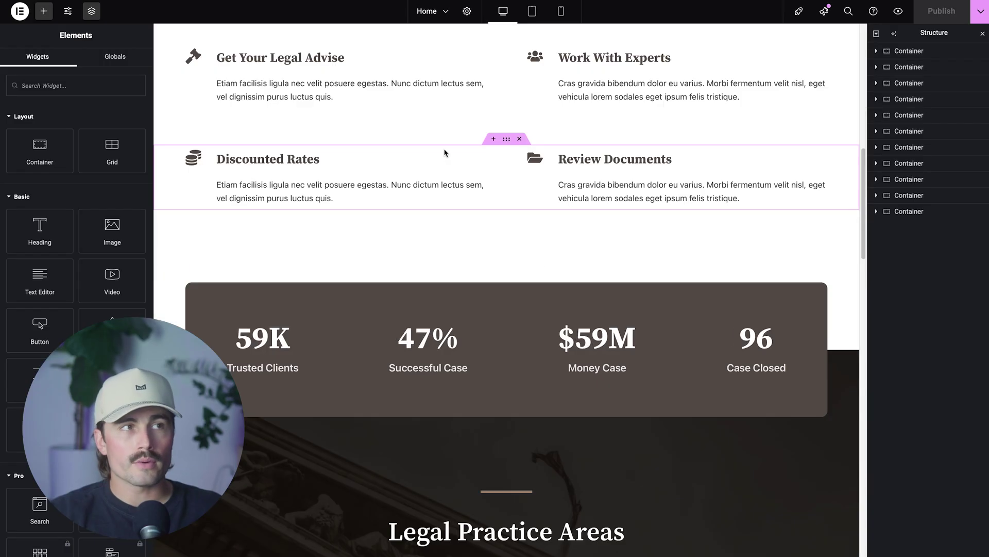
{"action": "scroll", "coordinate": [446, 152], "scroll_direction": "down", "scroll_amount": 15}
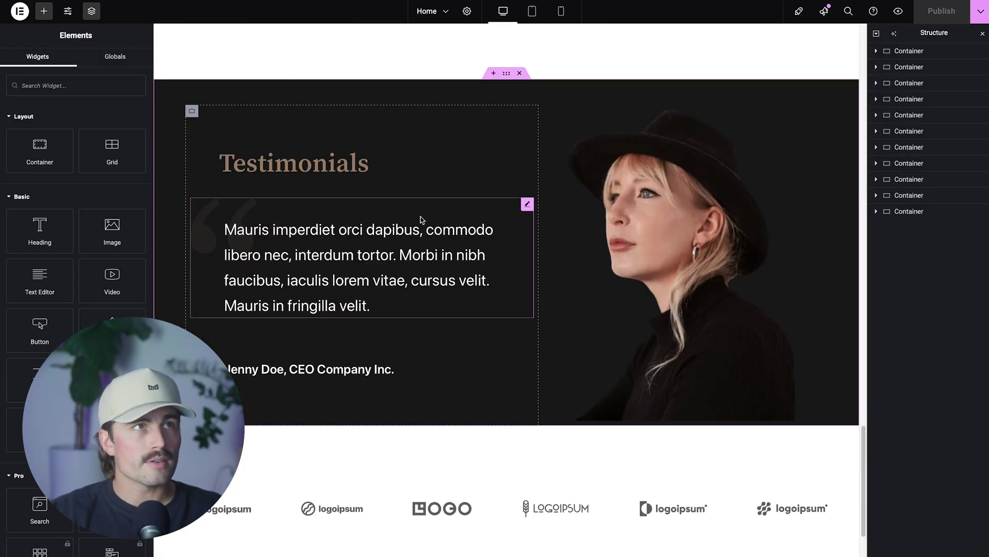
{"action": "scroll", "coordinate": [422, 220], "scroll_direction": "up", "scroll_amount": 20}
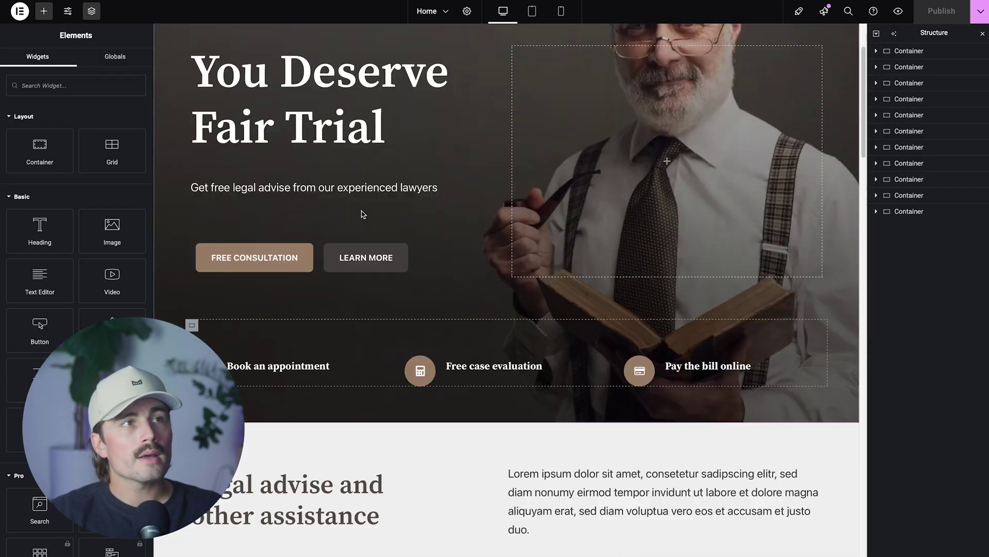
{"action": "scroll", "coordinate": [364, 213], "scroll_direction": "up", "scroll_amount": 3}
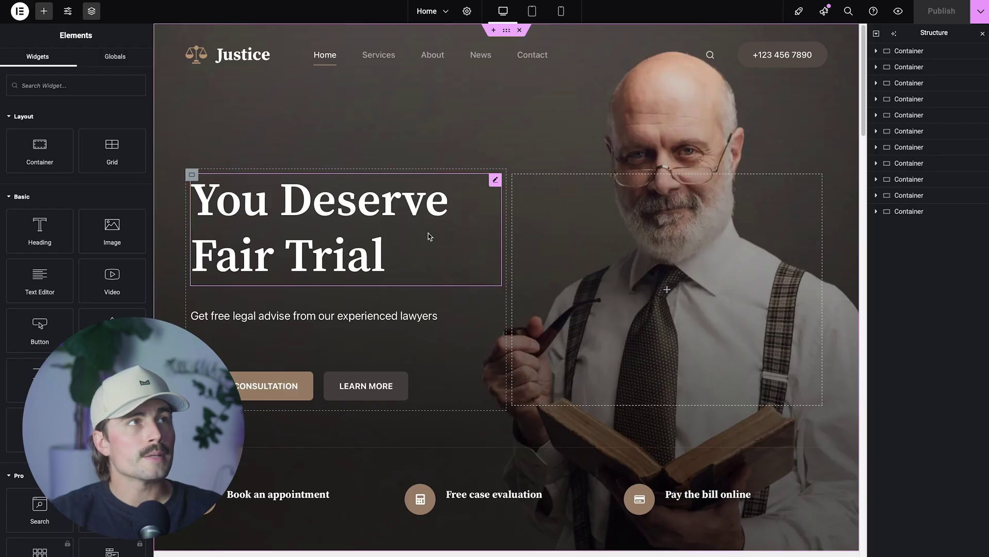
Change the hero heading to 'Find The Right Lawyer for Your Needs' and rewrite its subtitle.
{"action": "double_click", "coordinate": [372, 223]}
{"action": "key", "text": "ctrl+a"}
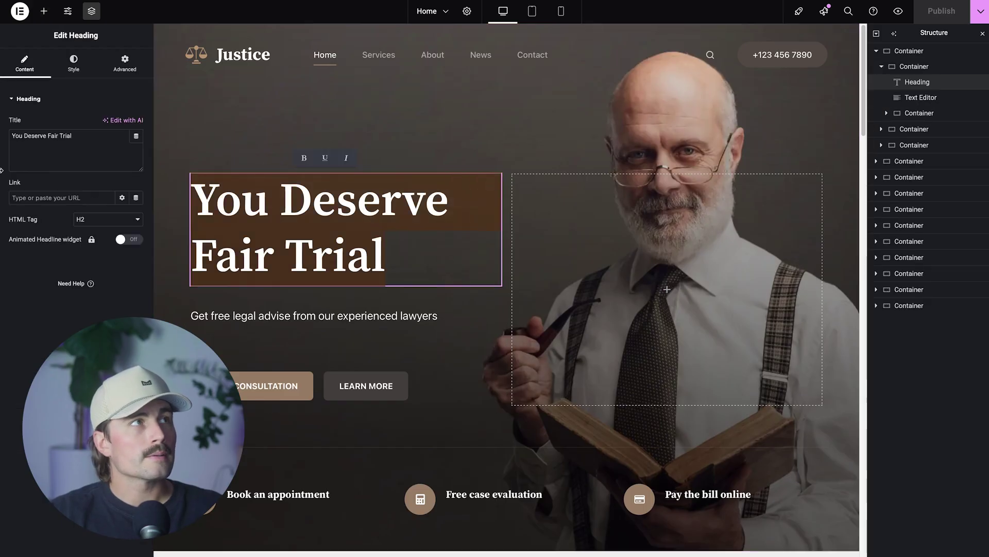
{"action": "type", "text": "Find The Right Law"}
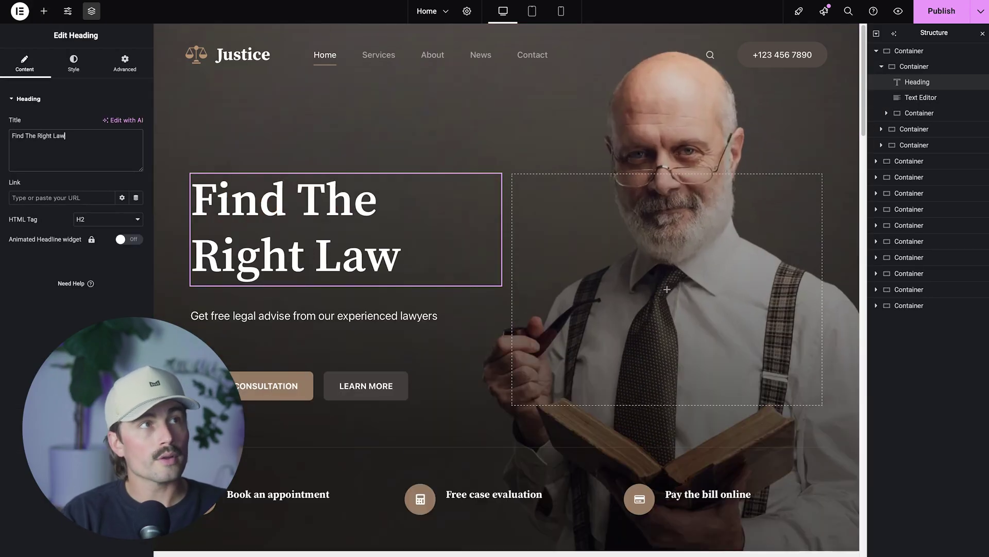
{"action": "type", "text": "yer for Your Needs"}
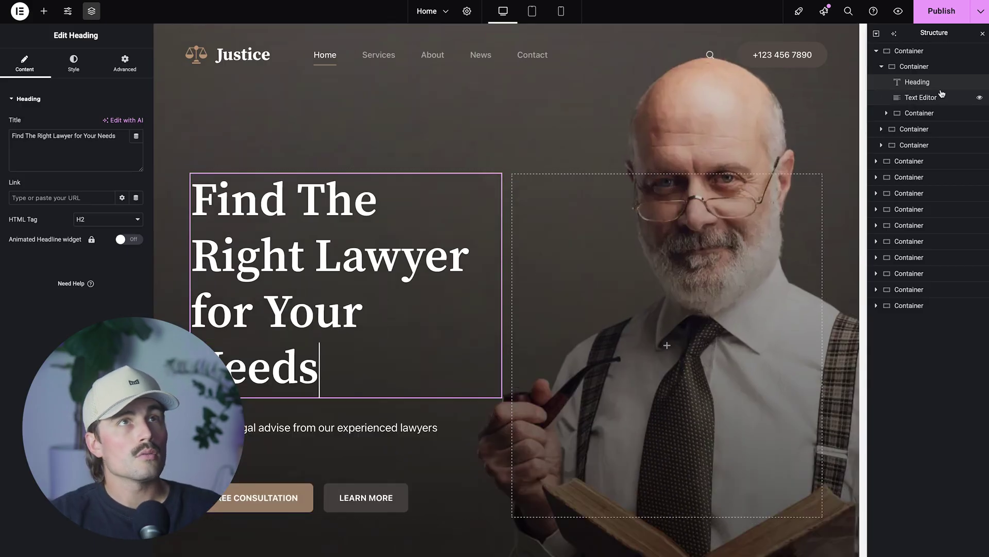
{"action": "left_click", "coordinate": [922, 66]}
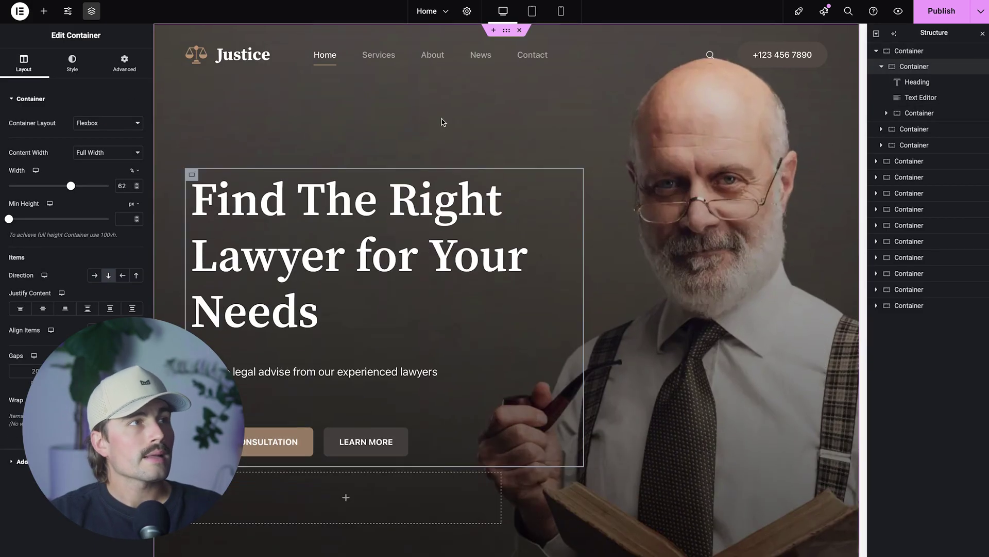
{"action": "left_click", "coordinate": [287, 375]}
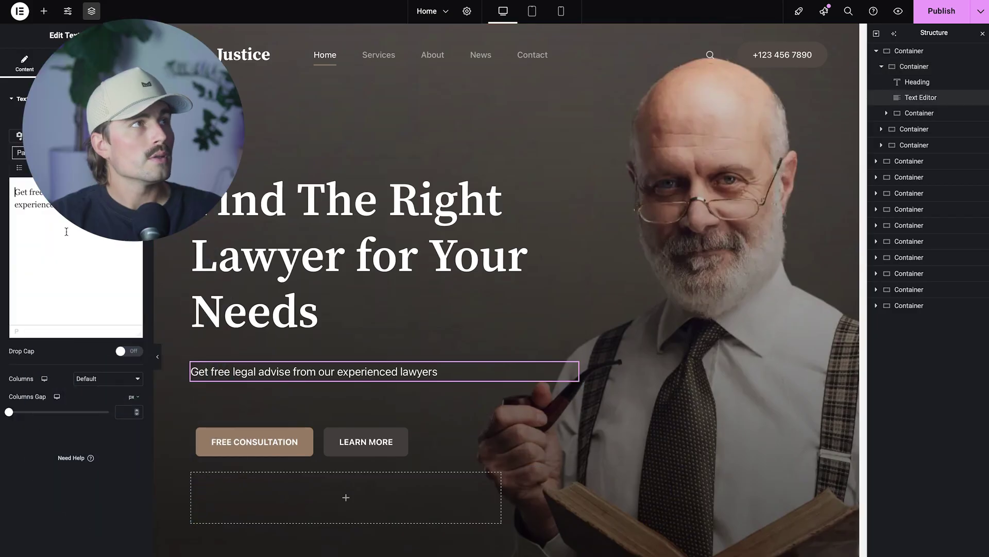
{"action": "key", "text": "ctrl+a"}
{"action": "type", "text": "Depe"}
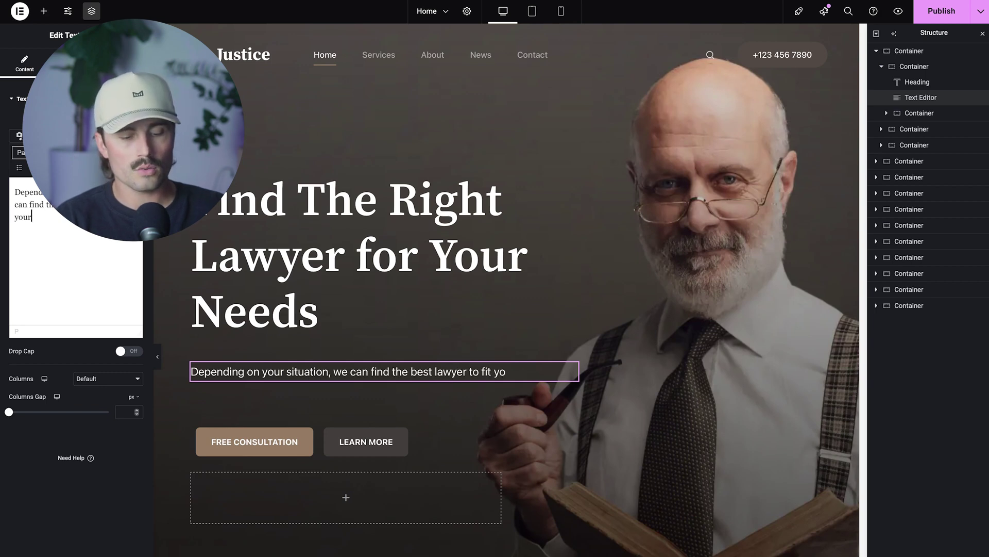
{"action": "type", "text": "needs."}
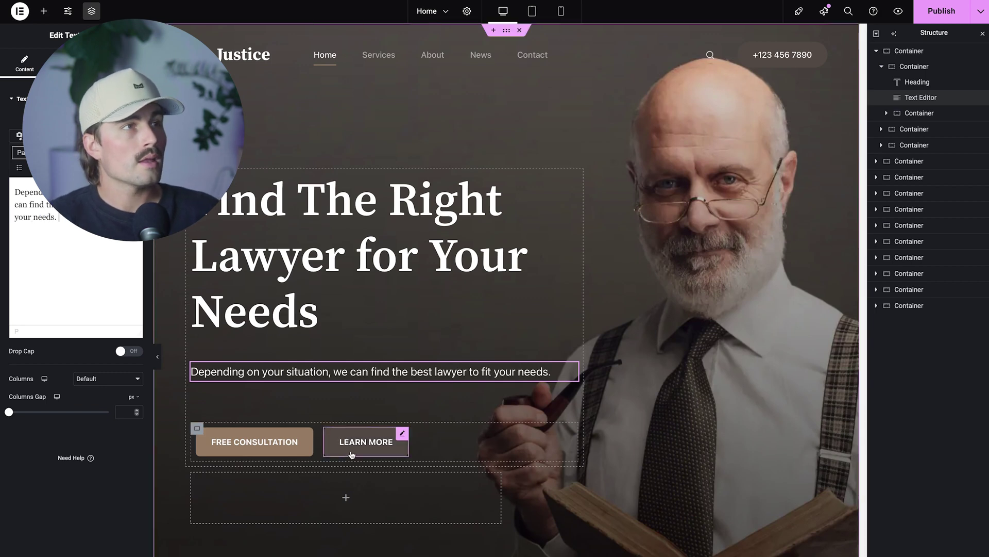
Delete the FREE CONSULTATION button and the empty container below the hero, keeping LEARN MORE.
{"action": "left_click", "coordinate": [297, 447]}
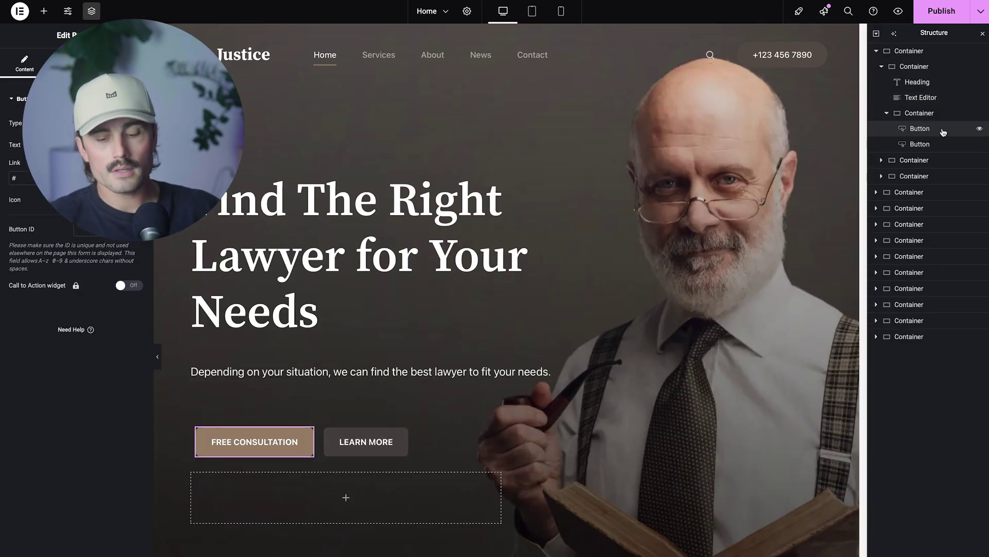
{"action": "key", "text": "Delete"}
{"action": "left_click", "coordinate": [245, 449]}
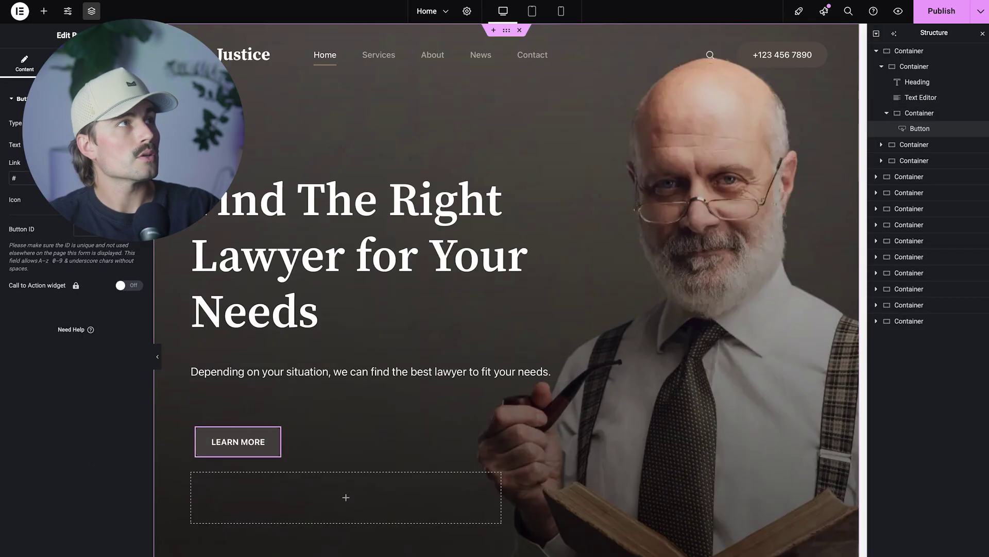
{"action": "left_click", "coordinate": [129, 63]}
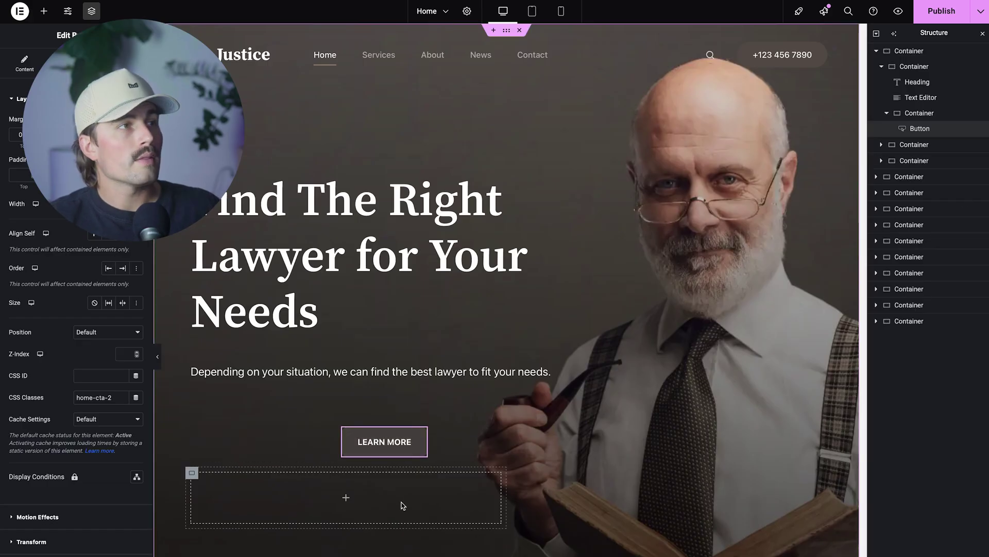
{"action": "left_click", "coordinate": [191, 473]}
{"action": "key", "text": "Delete"}
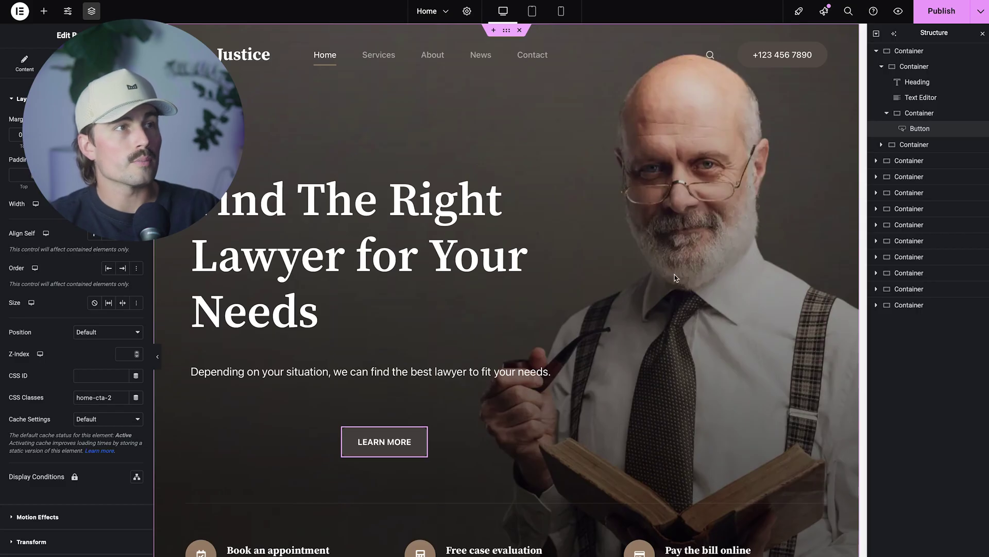
{"action": "left_click", "coordinate": [914, 144]}
Delete the features row and the ten remaining page sections below the hero.
{"action": "key", "text": "Delete"}
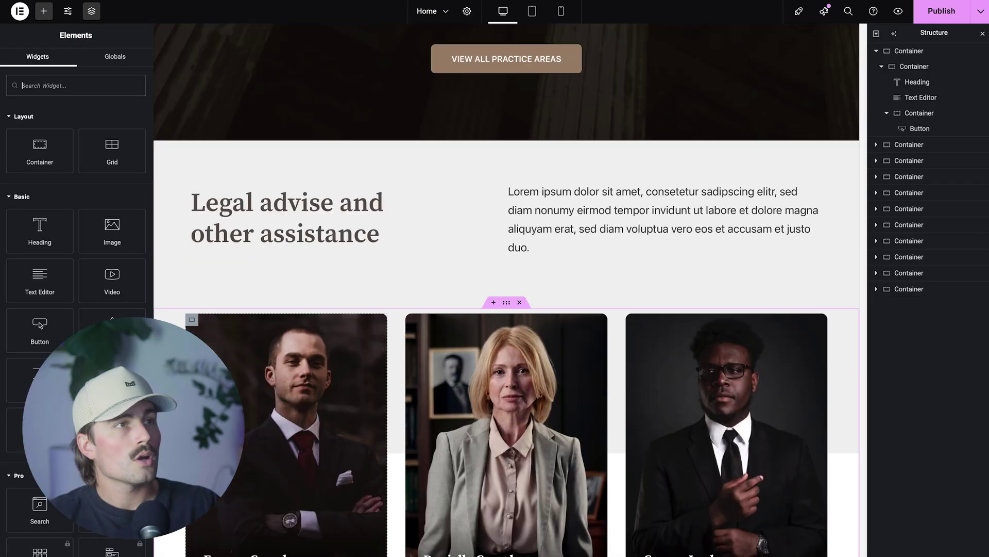
{"action": "scroll", "coordinate": [507, 288], "scroll_direction": "down", "scroll_amount": 9}
{"action": "scroll", "coordinate": [506, 289], "scroll_direction": "up", "scroll_amount": 20}
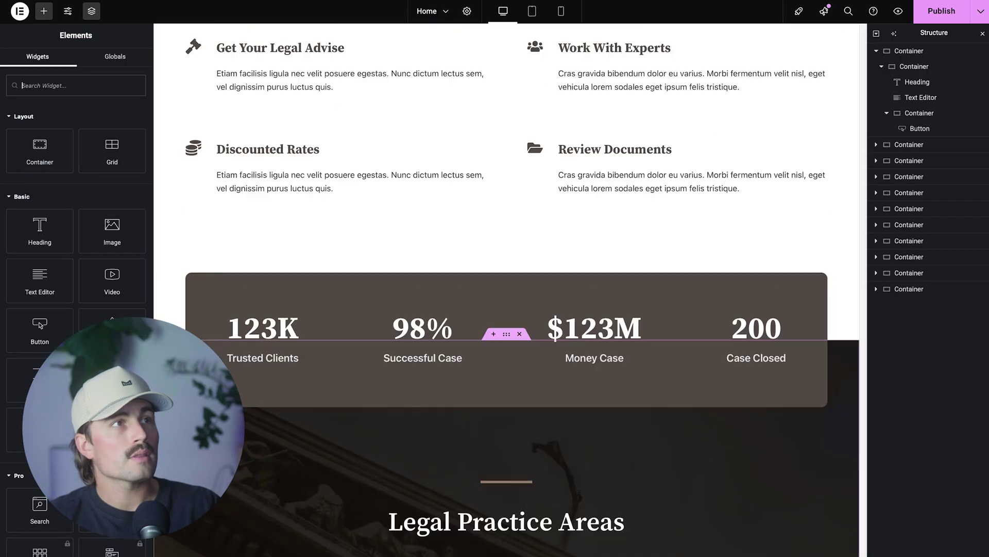
{"action": "scroll", "coordinate": [507, 289], "scroll_direction": "up", "scroll_amount": 15}
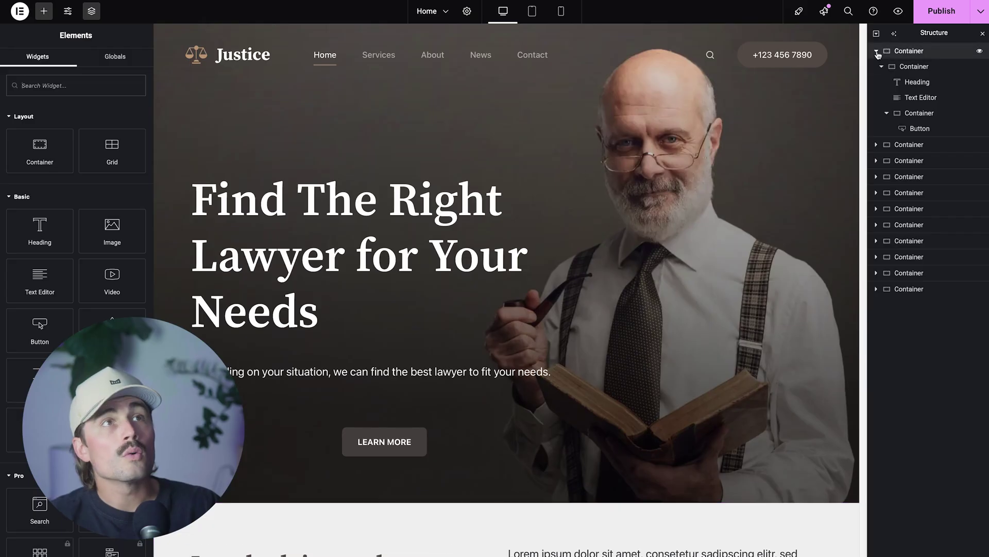
{"action": "left_click", "coordinate": [876, 52]}
{"action": "left_click", "coordinate": [923, 67]}
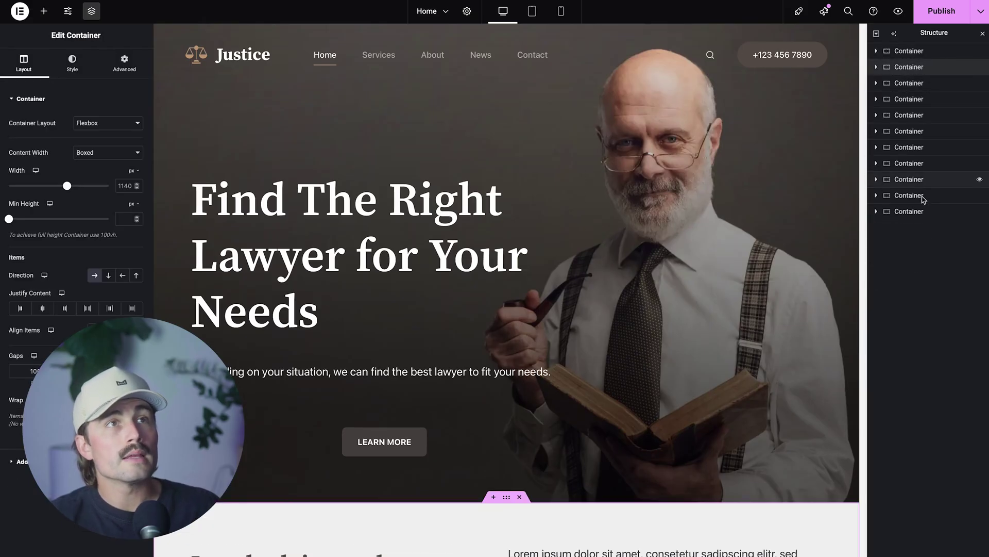
{"action": "left_click", "coordinate": [923, 211], "text": "shift"}
{"action": "right_click", "coordinate": [923, 212]}
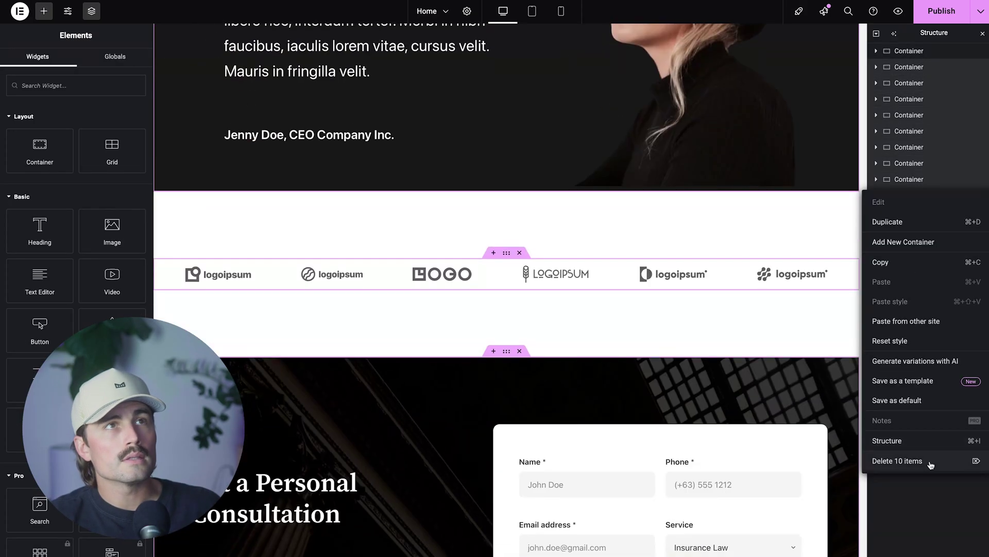
{"action": "left_click", "coordinate": [897, 460]}
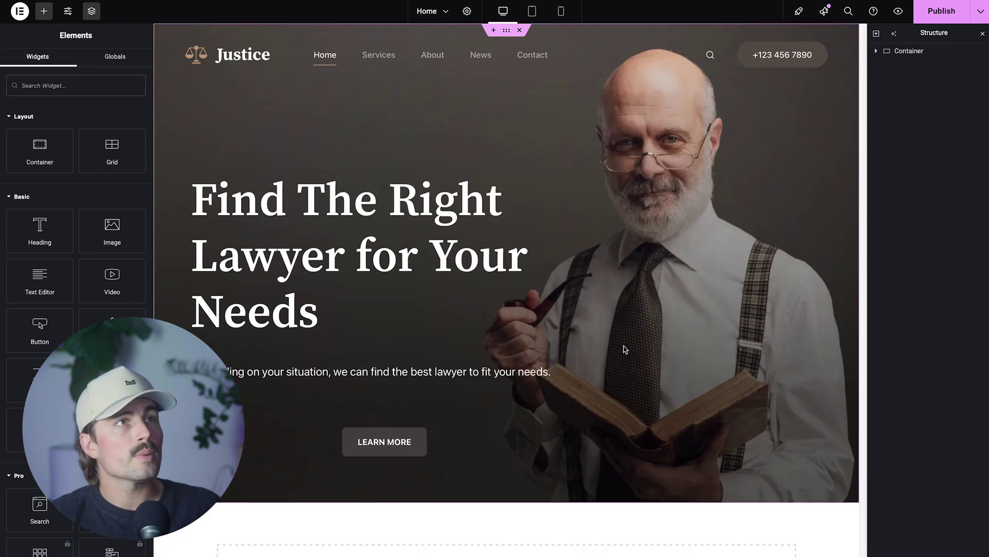
Link the LEARN MORE button to the Latest News page.
{"action": "left_click", "coordinate": [369, 454]}
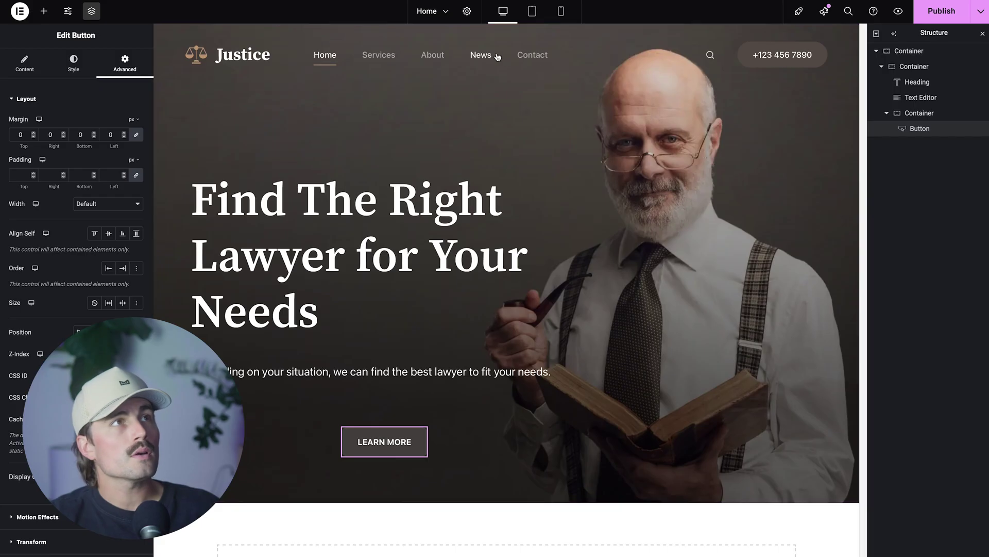
{"action": "key", "text": "Escape"}
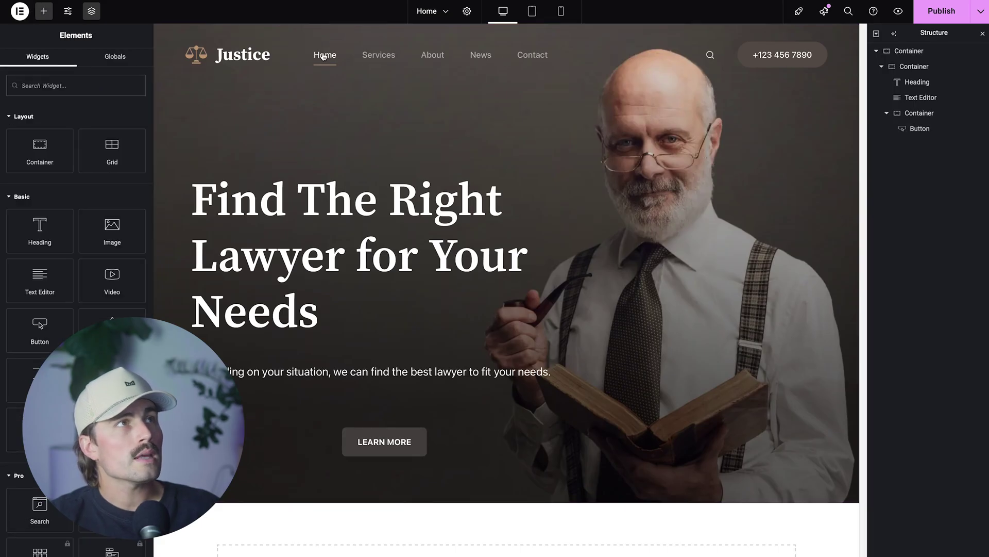
{"action": "left_click", "coordinate": [385, 442]}
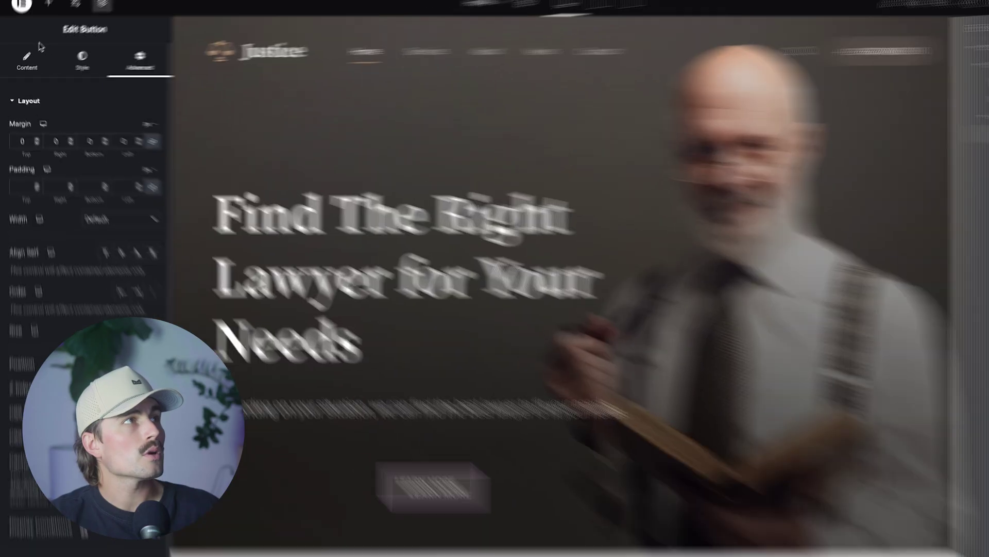
{"action": "type", "text": "news"}
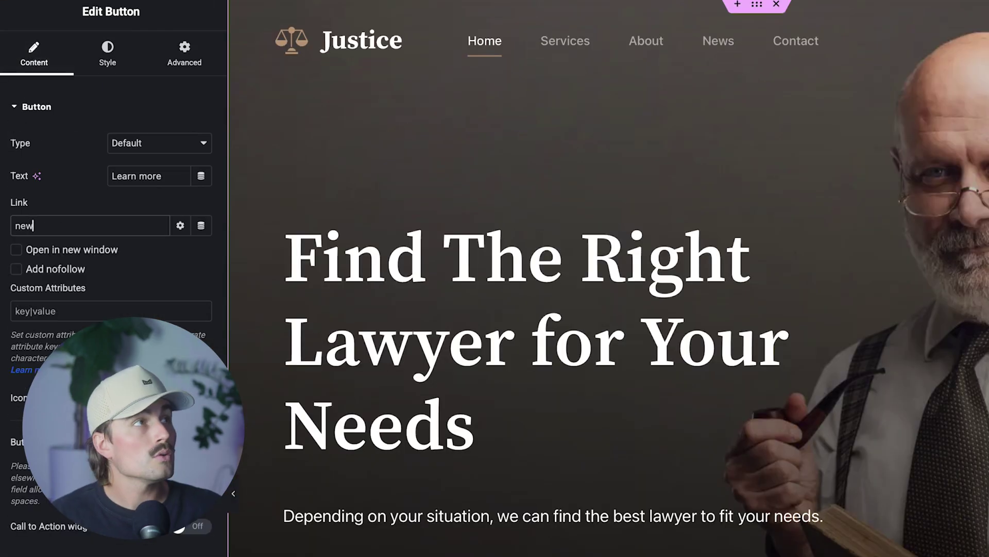
{"action": "left_click", "coordinate": [107, 253]}
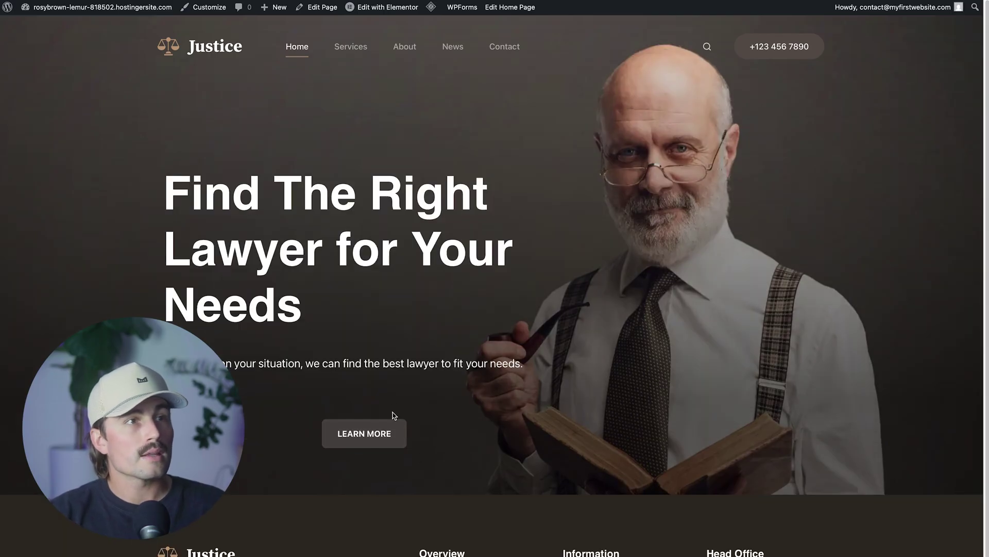
On the live home page, check that LEARN MORE leads to the Latest News page.
{"action": "scroll", "coordinate": [517, 435], "scroll_direction": "down", "scroll_amount": 3}
{"action": "scroll", "coordinate": [517, 435], "scroll_direction": "up", "scroll_amount": 3}
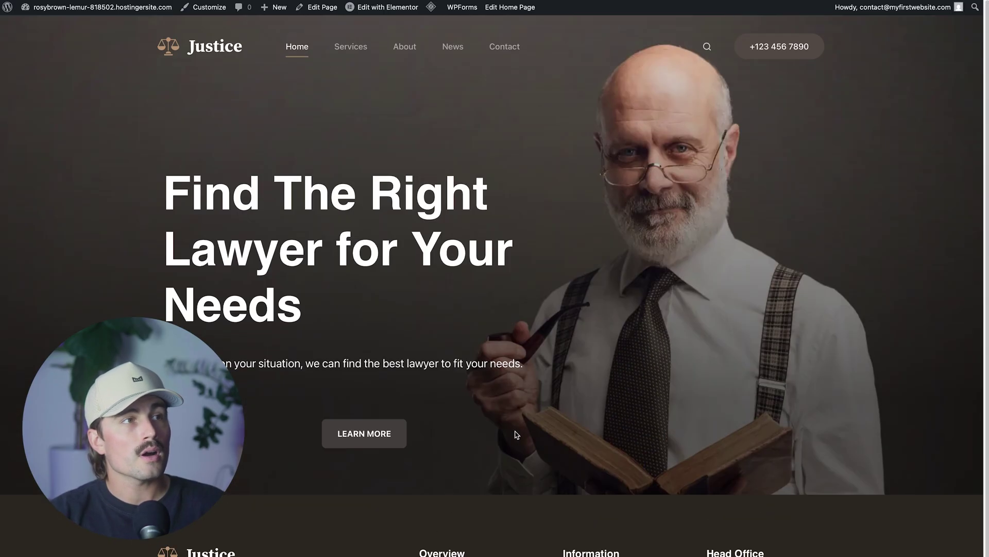
{"action": "left_click", "coordinate": [358, 436]}
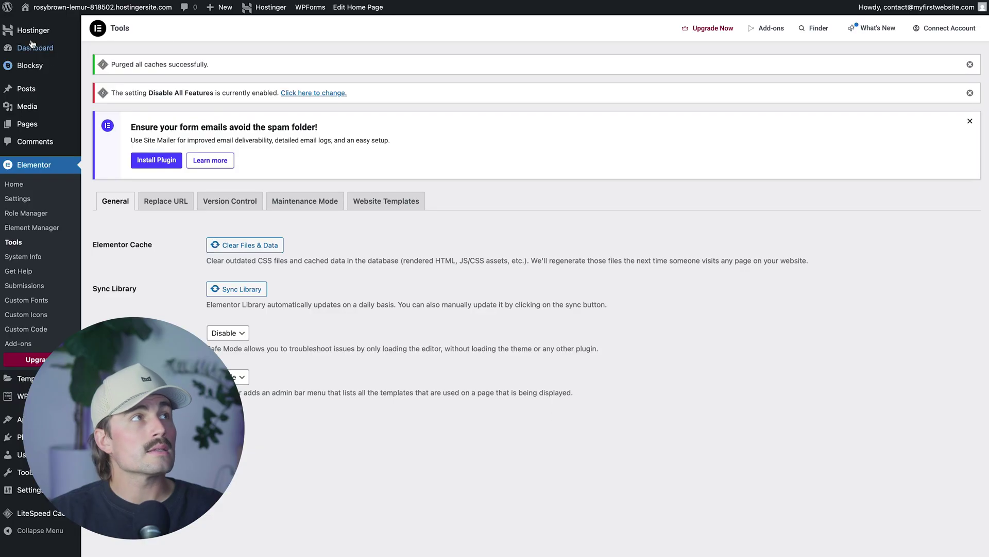
{"action": "mouse_move", "coordinate": [29, 92]}
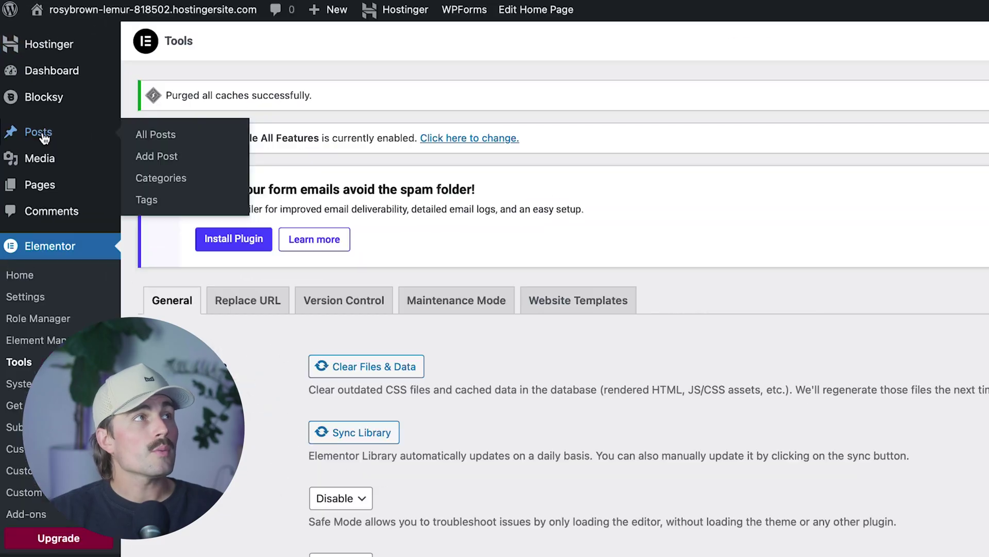
{"action": "left_click", "coordinate": [44, 136]}
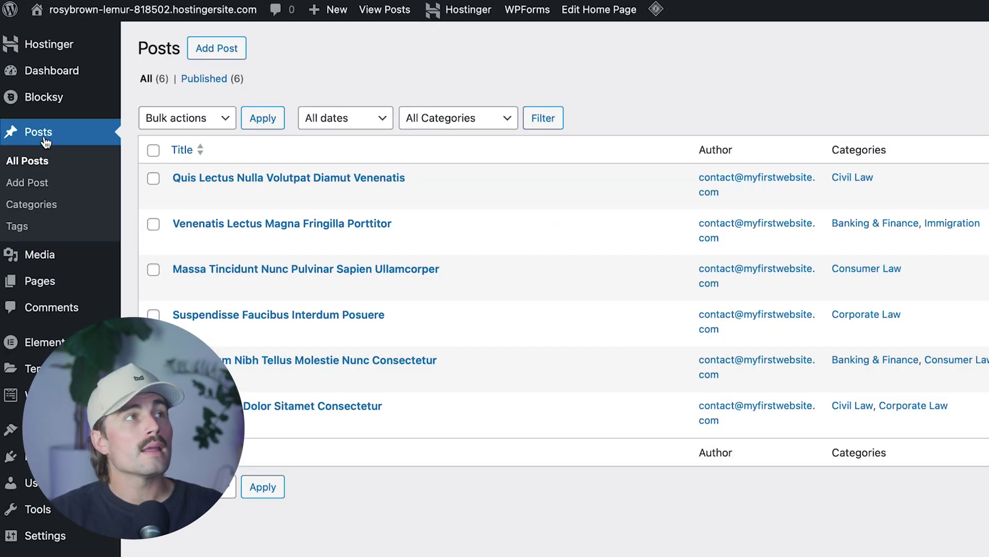
{"action": "mouse_move", "coordinate": [235, 195]}
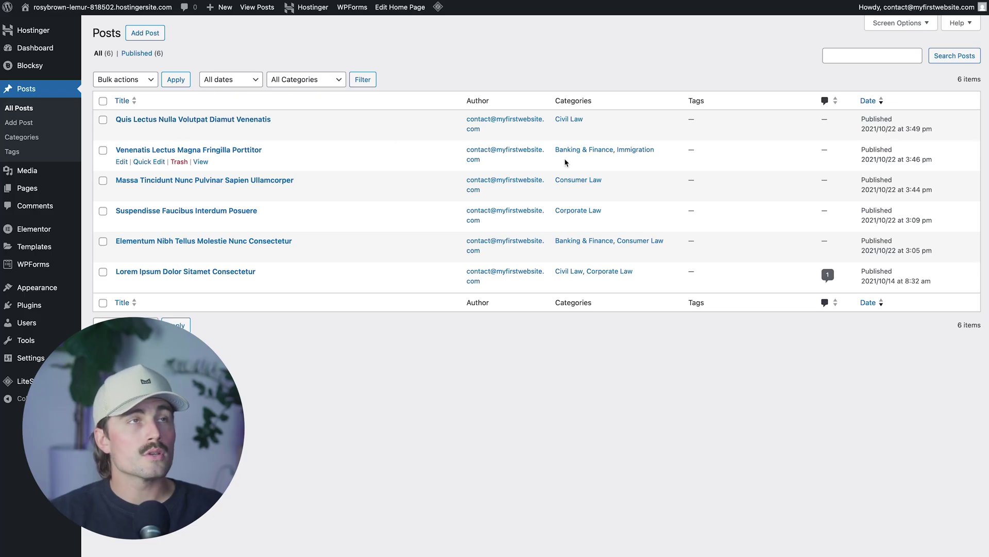
{"action": "left_click", "coordinate": [200, 132]}
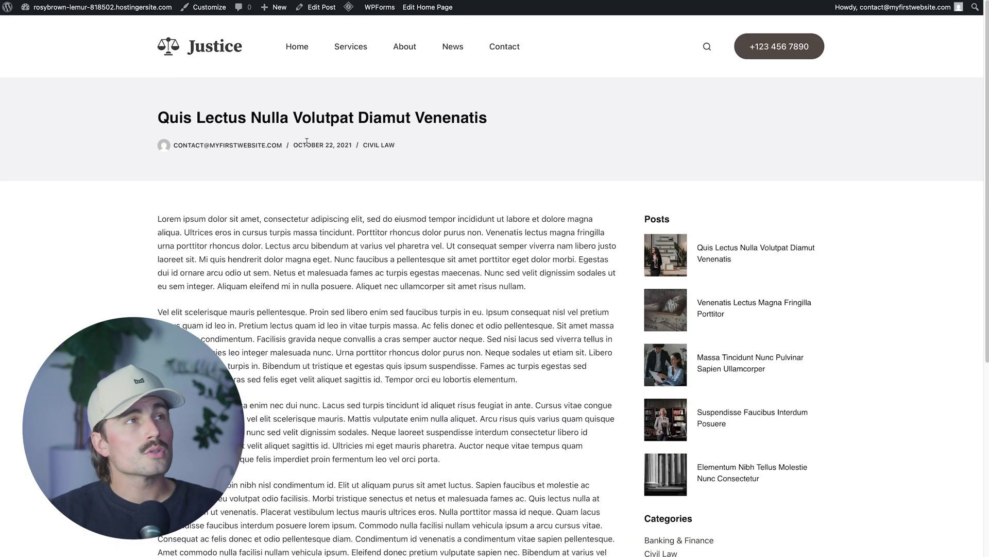
{"action": "scroll", "coordinate": [263, 120], "scroll_direction": "down", "scroll_amount": 10}
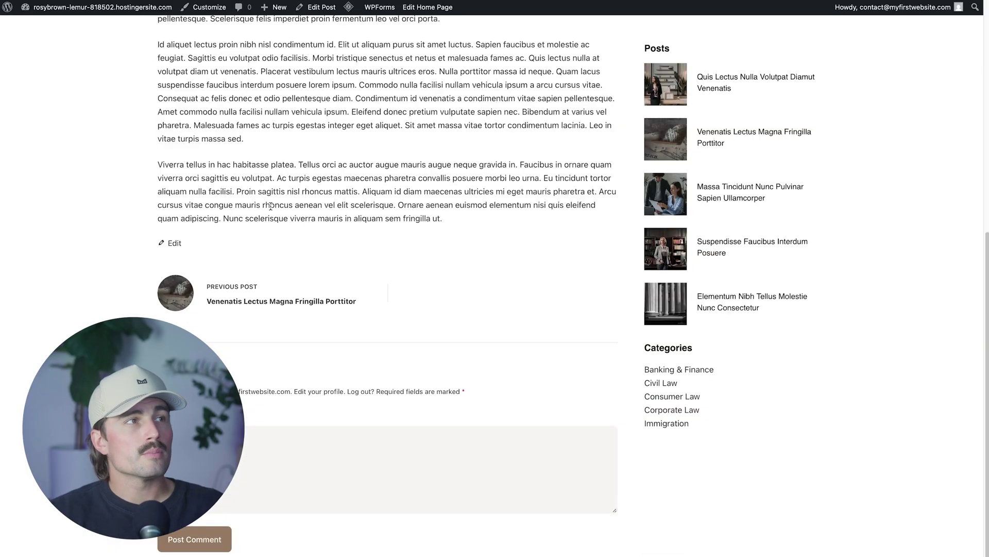
{"action": "scroll", "coordinate": [265, 207], "scroll_direction": "up", "scroll_amount": 10}
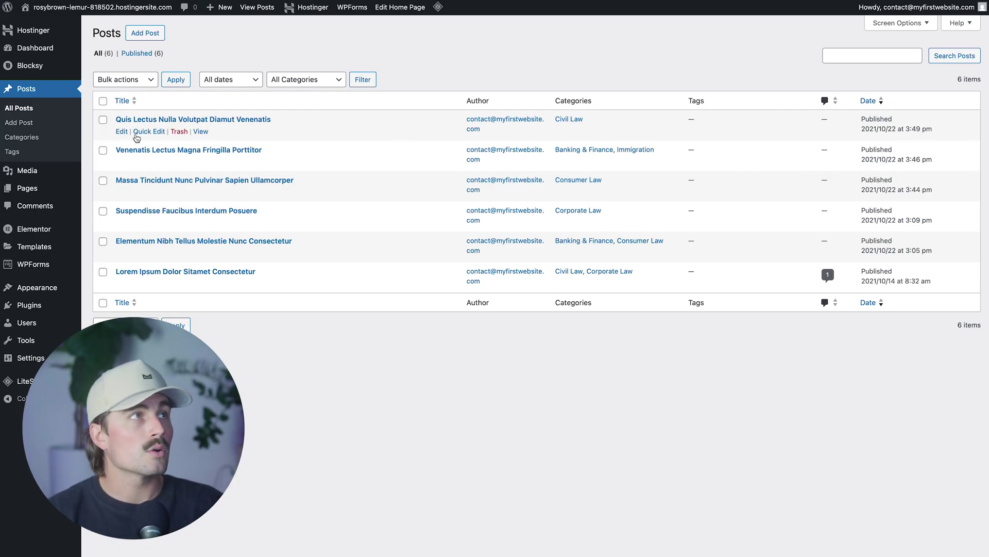
Retitle the first post 'John Hamm' and change its slug to John-Jamm-at-law.
{"action": "left_click", "coordinate": [137, 133]}
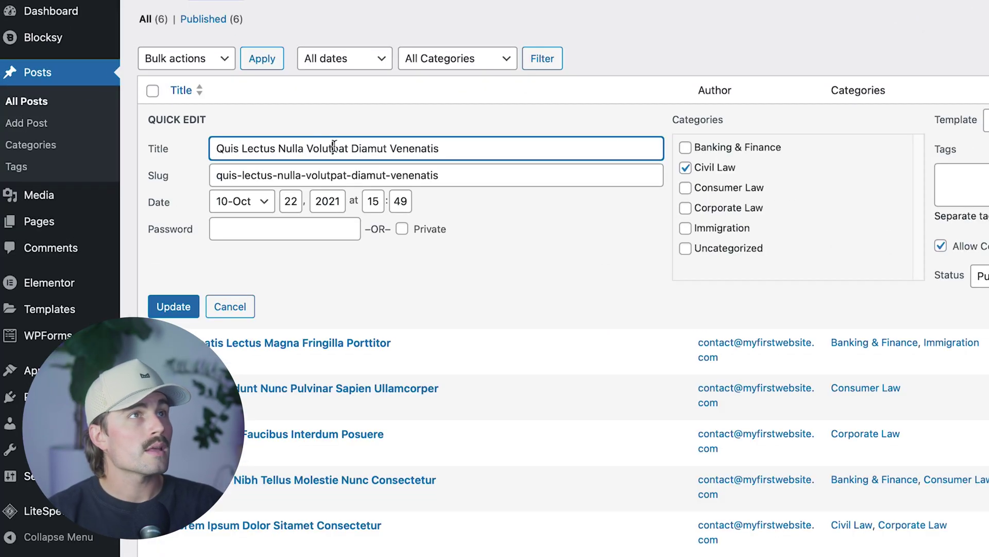
{"action": "triple_click", "coordinate": [334, 147]}
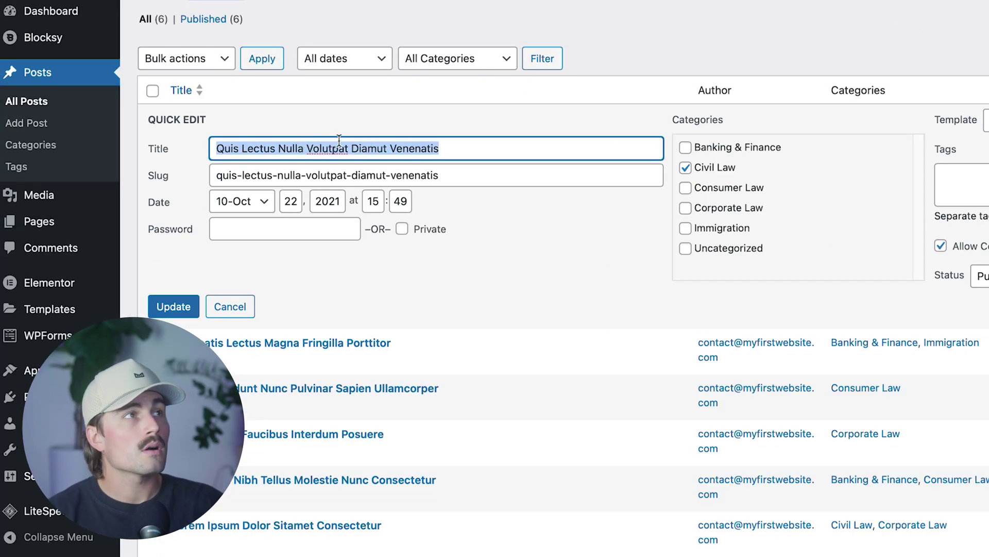
{"action": "type", "text": "John "}
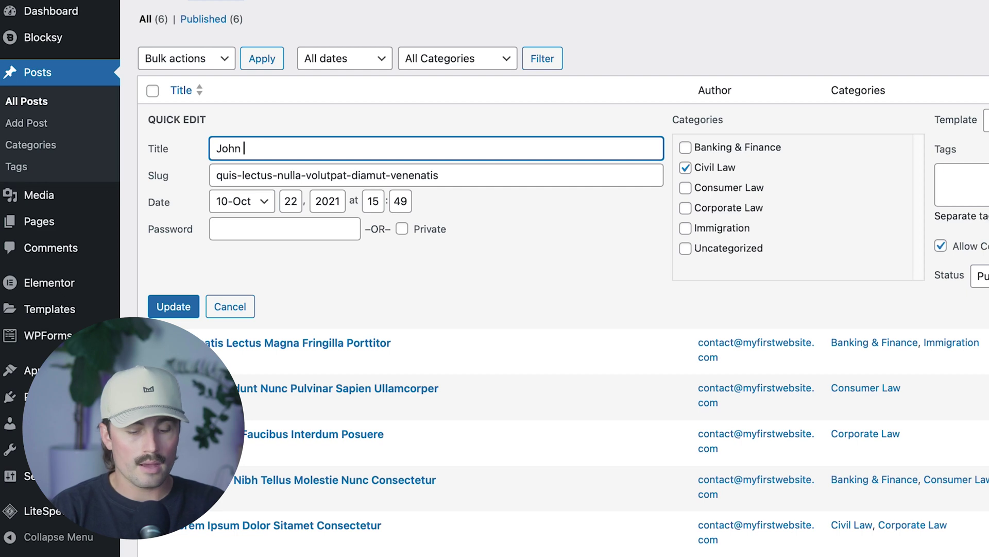
{"action": "type", "text": "Hamm"}
{"action": "triple_click", "coordinate": [446, 170]}
{"action": "type", "text": "John-Jamm-at-law"}
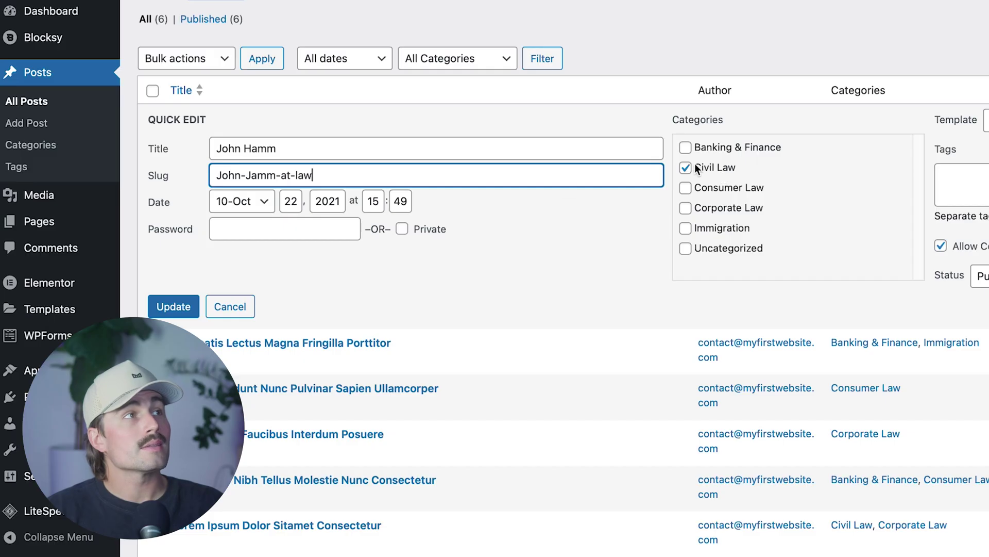
{"action": "left_click", "coordinate": [176, 307]}
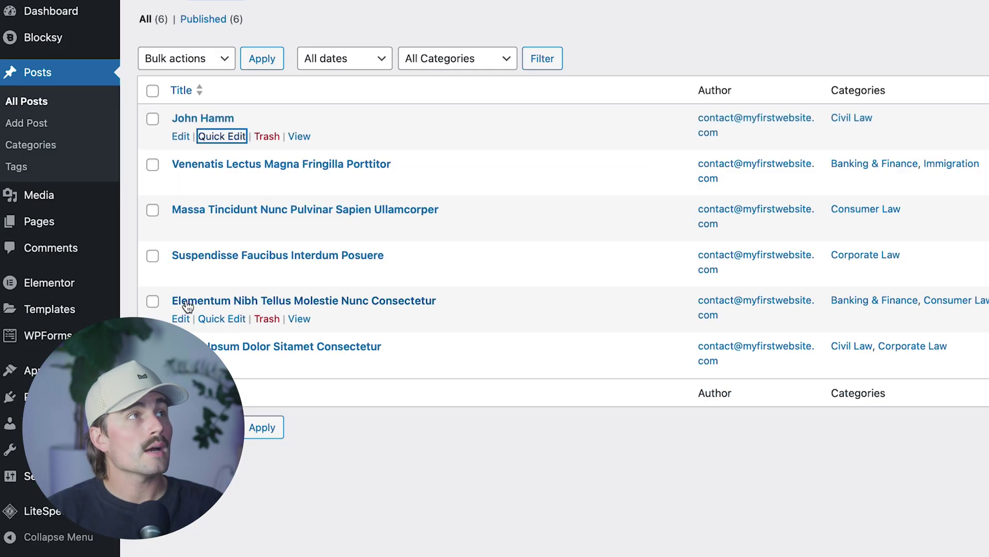
In the John Hamm post, replace the placeholder paragraphs with the pasted attorney profile.
{"action": "left_click", "coordinate": [182, 136]}
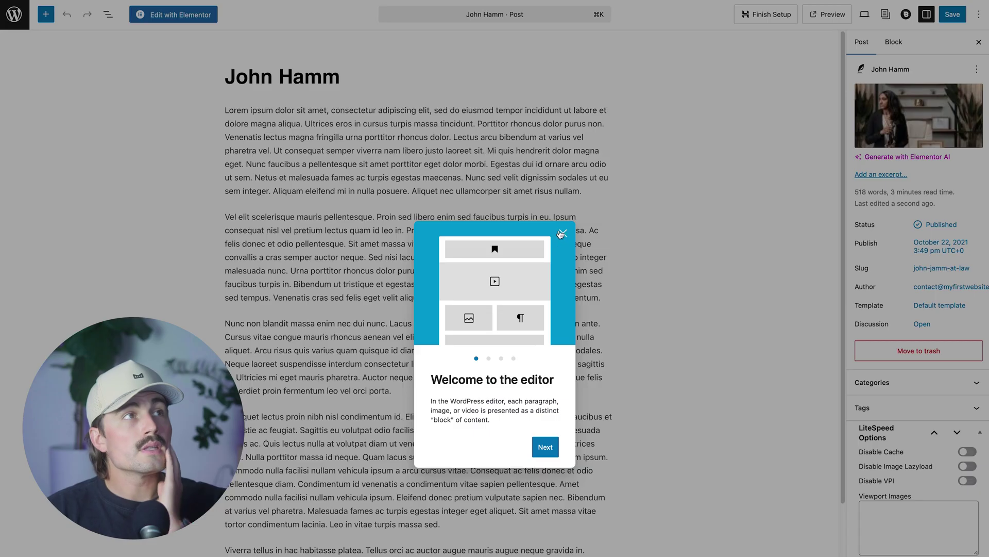
{"action": "left_click", "coordinate": [563, 233]}
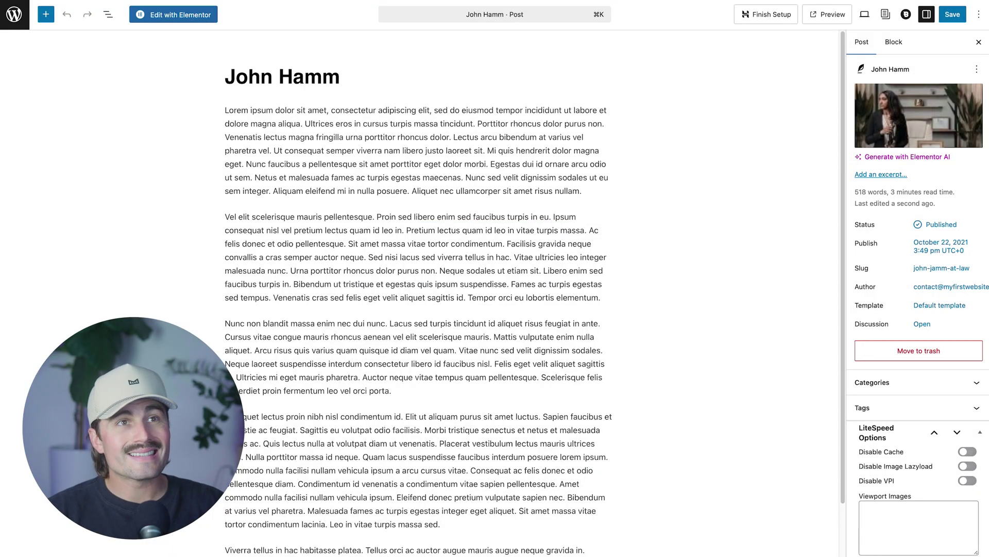
{"action": "left_click", "coordinate": [492, 281]}
{"action": "double_click", "coordinate": [264, 122]}
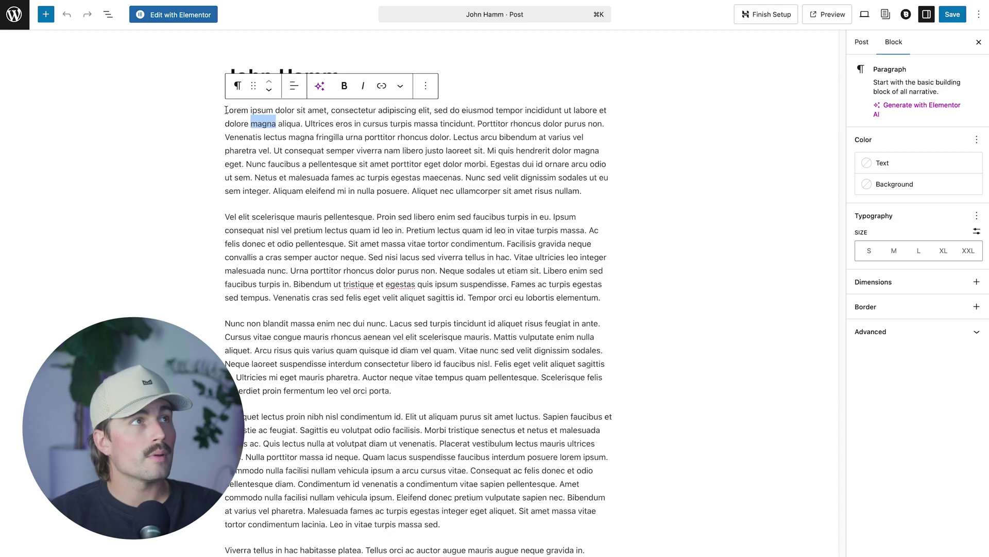
{"action": "left_click", "coordinate": [223, 111]}
{"action": "triple_click", "coordinate": [223, 112]}
{"action": "key", "text": "BackSpace"}
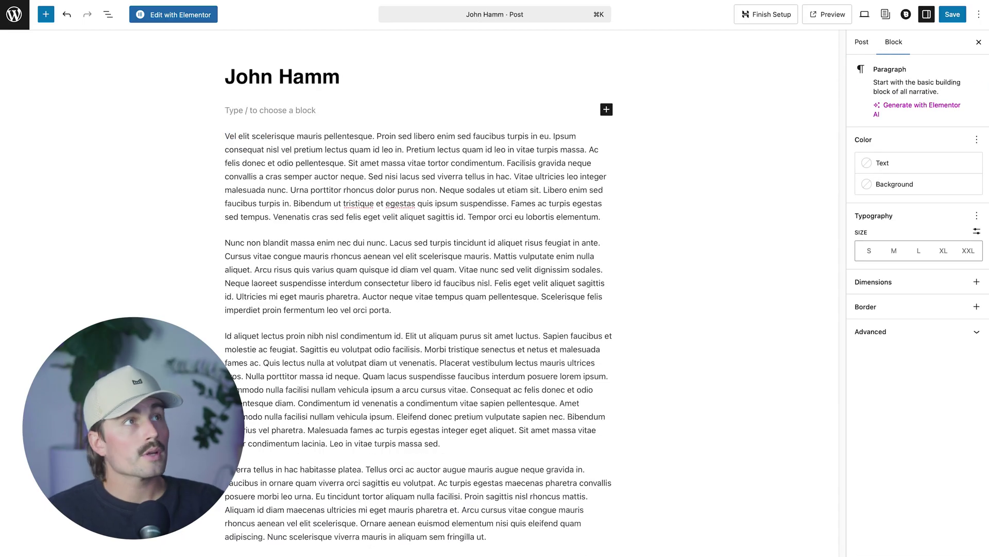
{"action": "left_click_drag", "start_coordinate": [420, 469], "coordinate": [426, 469]}
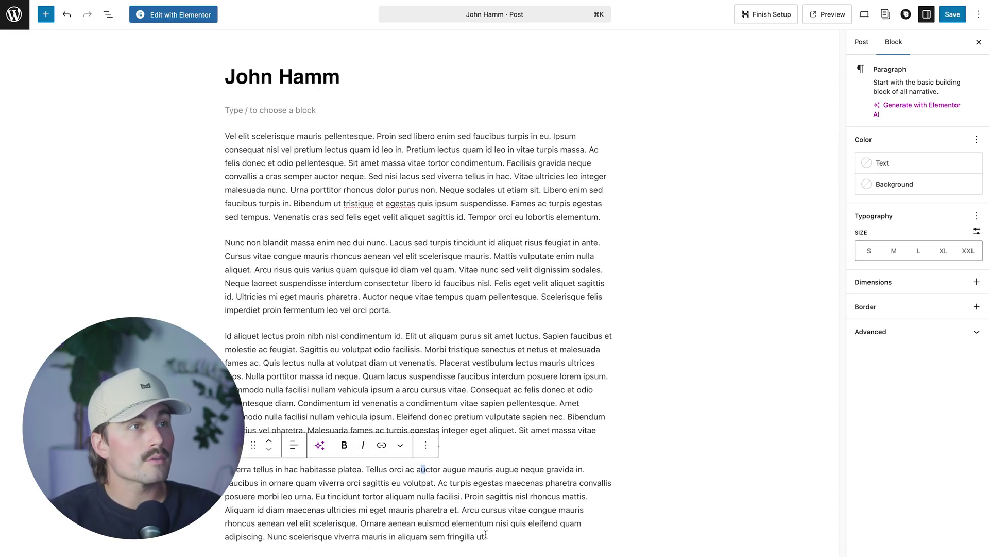
{"action": "left_click_drag", "start_coordinate": [486, 536], "coordinate": [208, 120]}
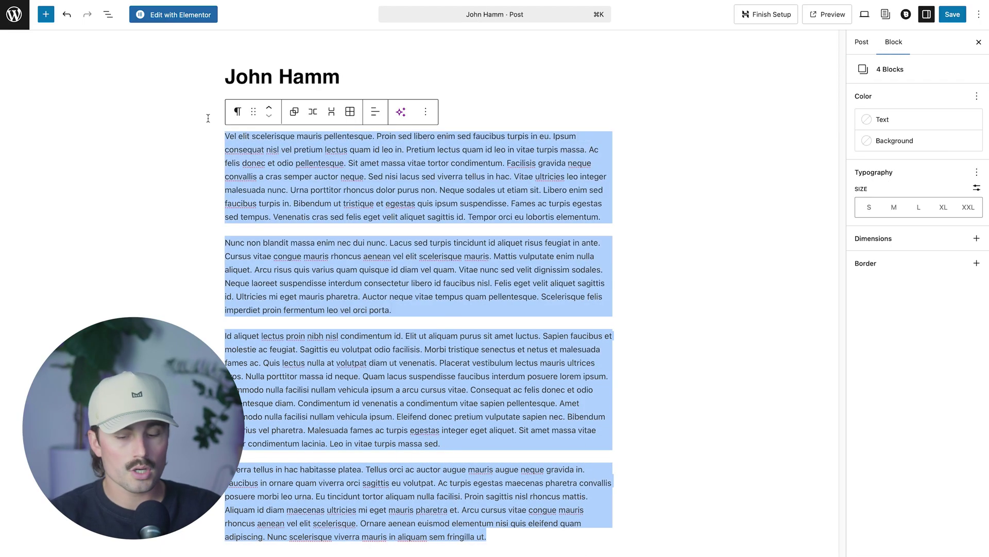
{"action": "key", "text": "BackSpace"}
{"action": "key", "text": "super+v"}
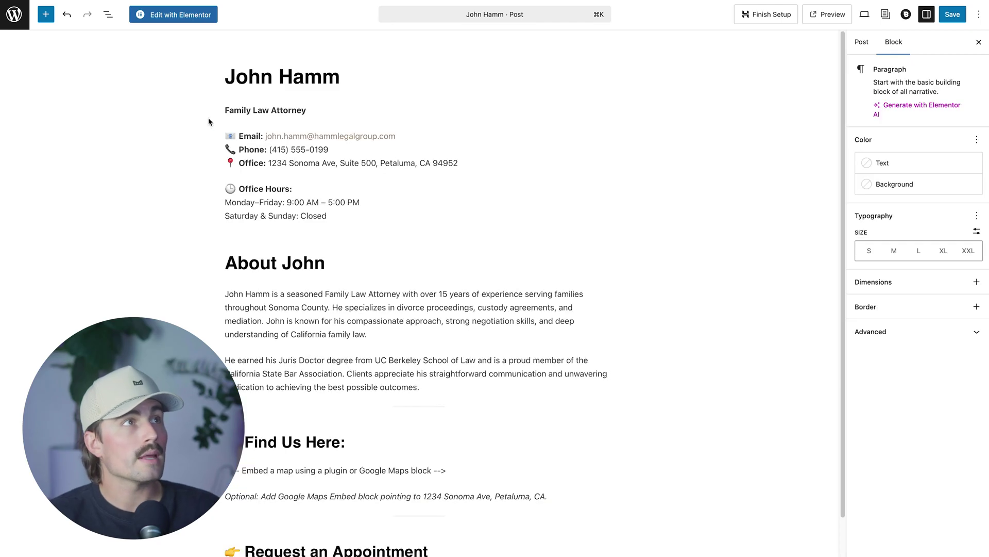
Replace the featured image with John Hamm's portrait and save the post.
{"action": "left_click_drag", "start_coordinate": [359, 387], "coordinate": [377, 464]}
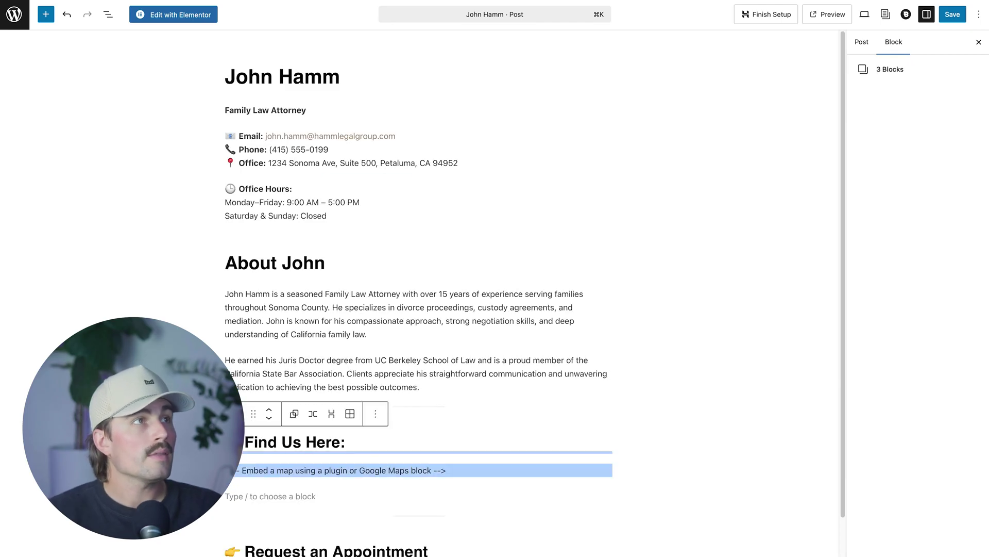
{"action": "left_click", "coordinate": [697, 304]}
{"action": "mouse_move", "coordinate": [889, 130]}
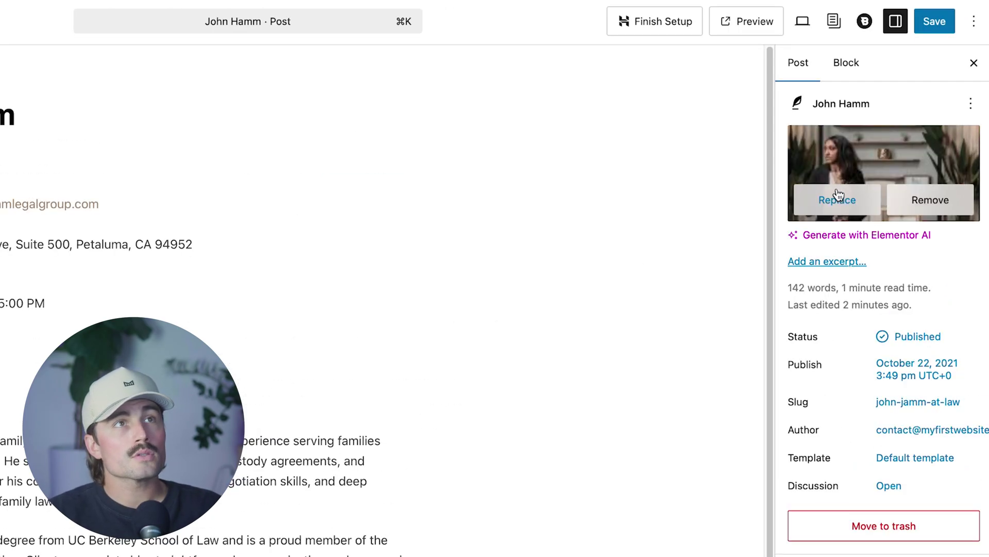
{"action": "left_click", "coordinate": [861, 204]}
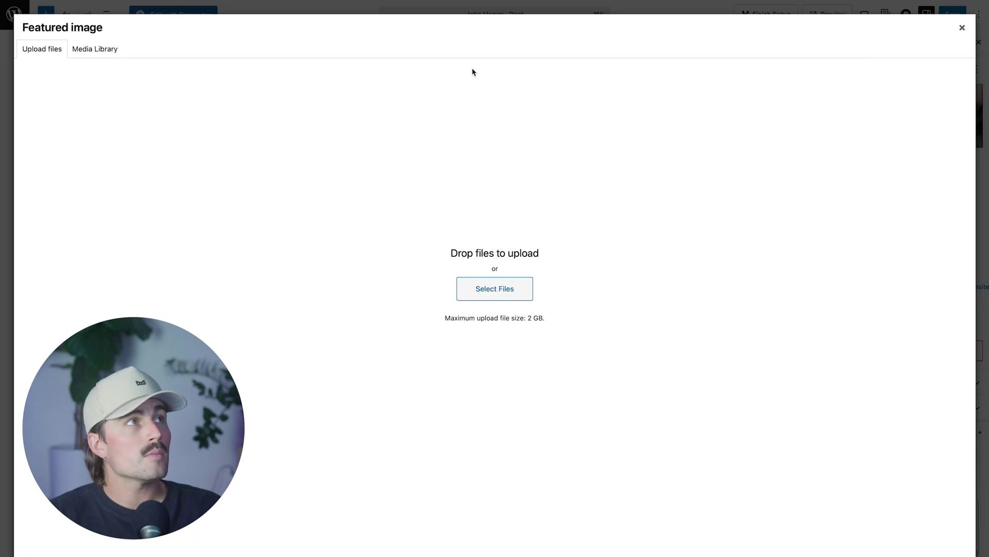
{"action": "key", "text": "Escape"}
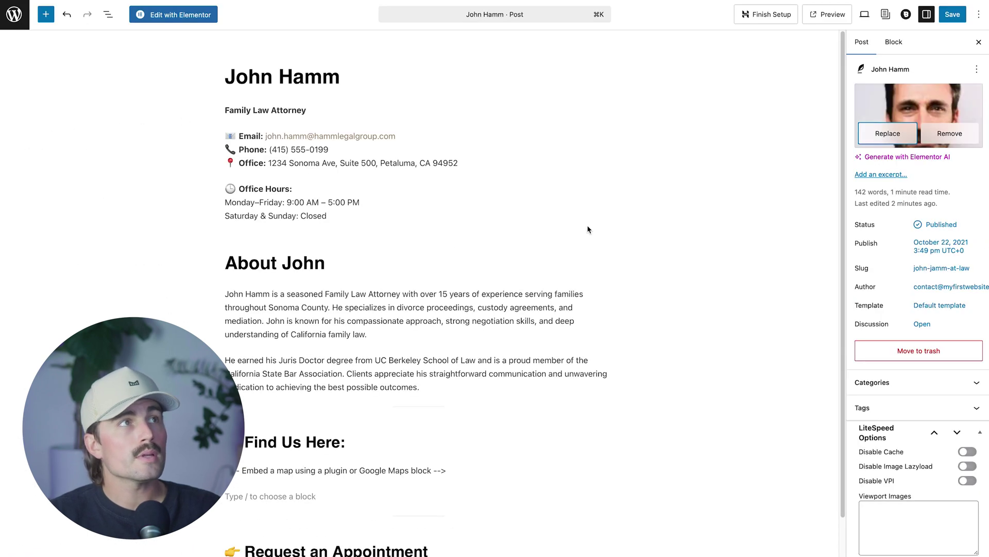
{"action": "left_click", "coordinate": [802, 55]}
{"action": "left_click", "coordinate": [953, 14]}
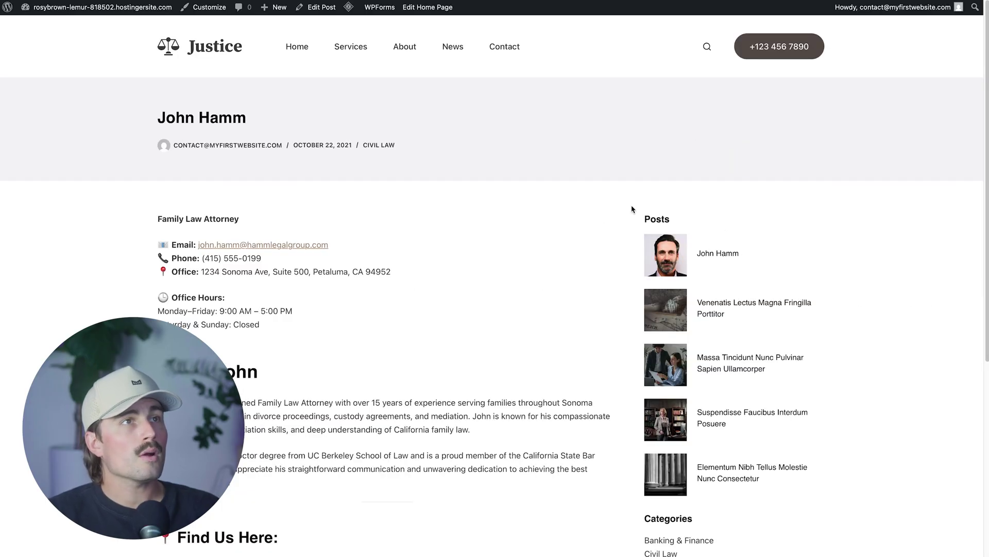
Scroll the live John Hamm post down to its comment box and back, then open News.
{"action": "scroll", "coordinate": [346, 194], "scroll_direction": "down", "scroll_amount": 1}
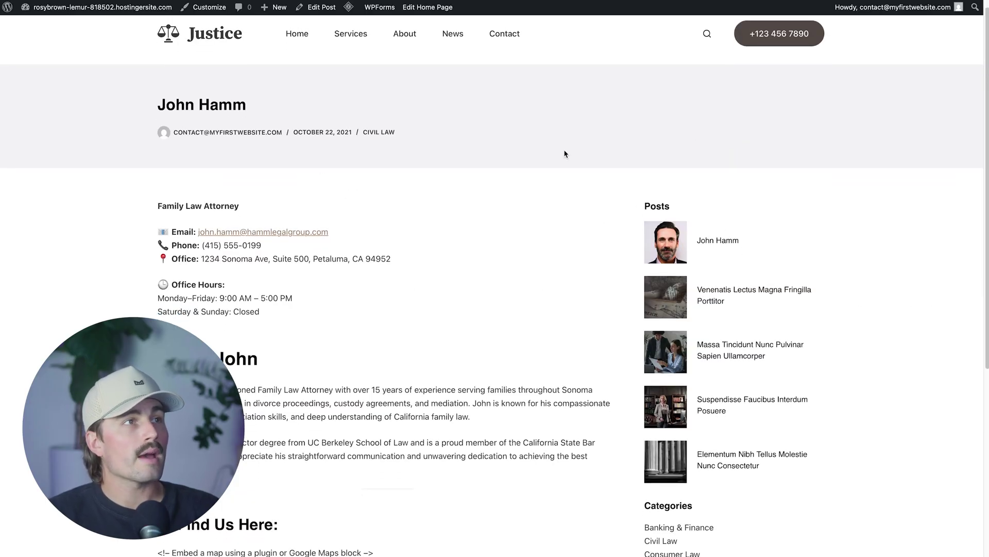
{"action": "scroll", "coordinate": [376, 192], "scroll_direction": "down", "scroll_amount": 10}
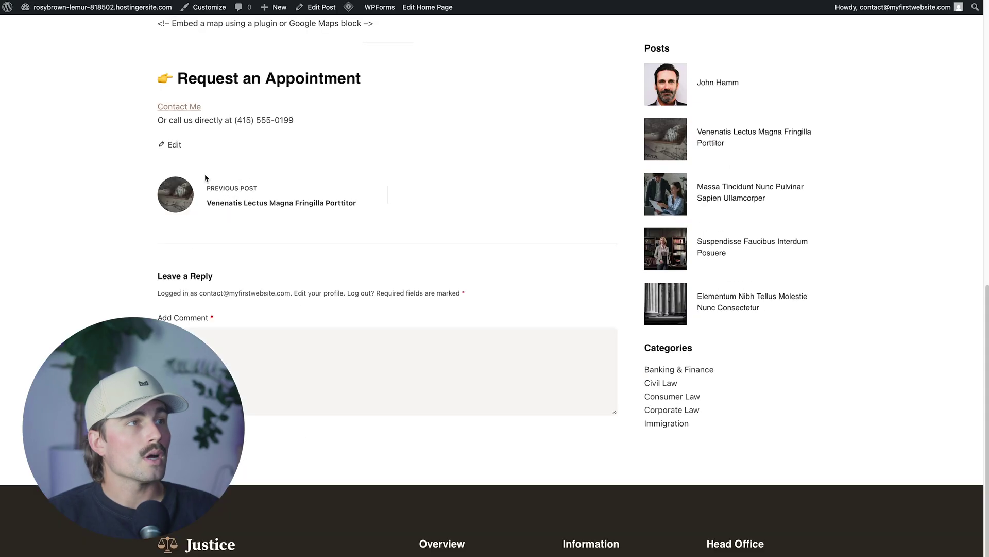
{"action": "left_click", "coordinate": [312, 398]}
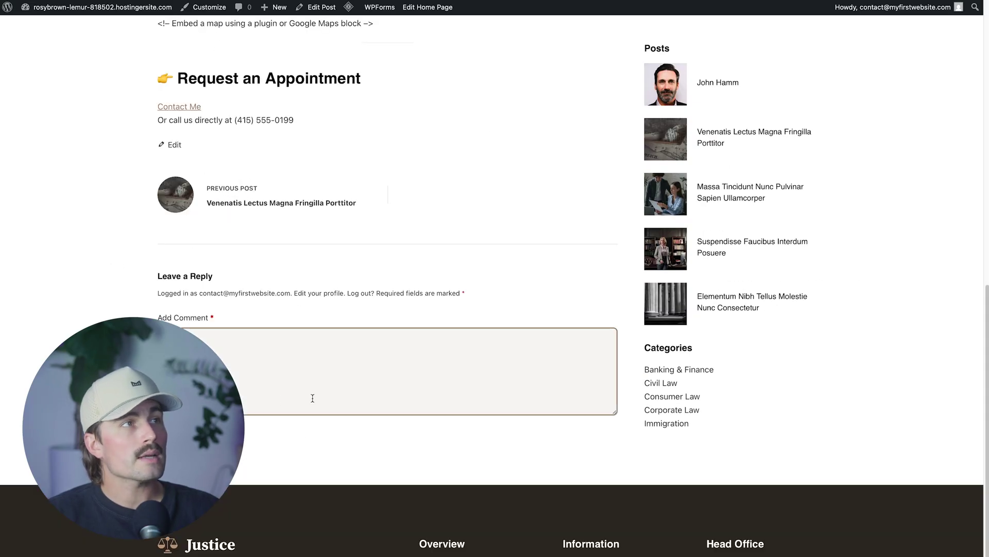
{"action": "scroll", "coordinate": [106, 315], "scroll_direction": "up", "scroll_amount": 10}
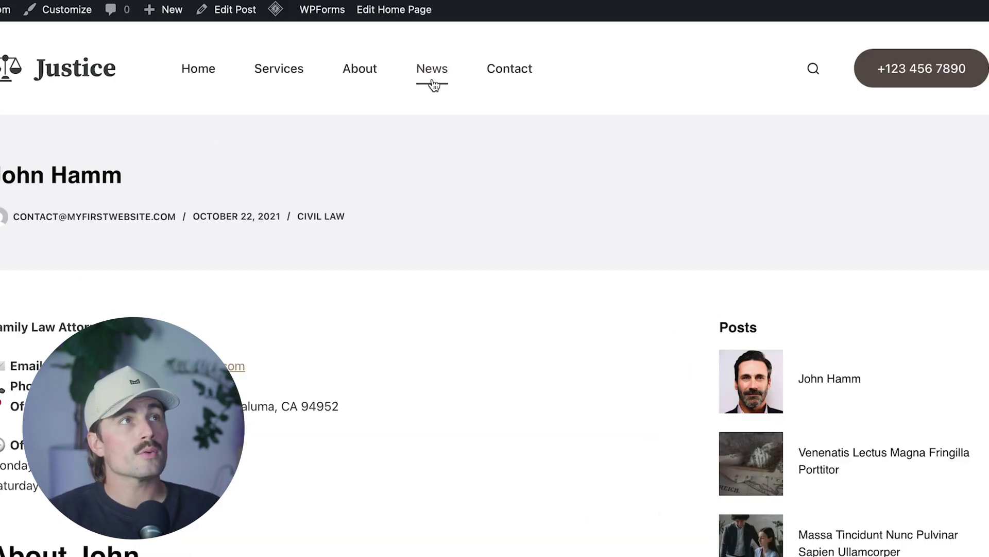
{"action": "left_click", "coordinate": [433, 82]}
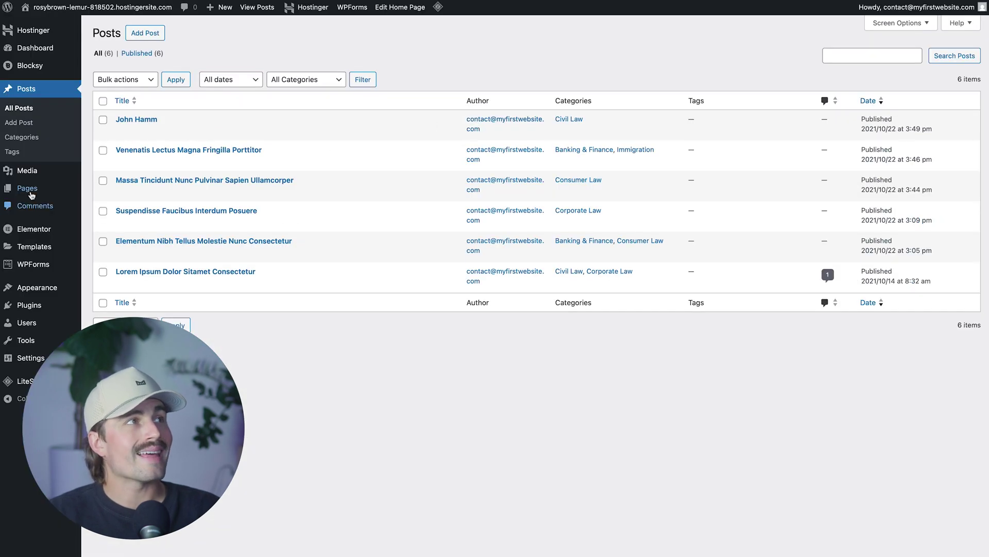
Quick Edit the Latest News page, setting both title and slug to 'Directory'.
{"action": "left_click", "coordinate": [31, 189]}
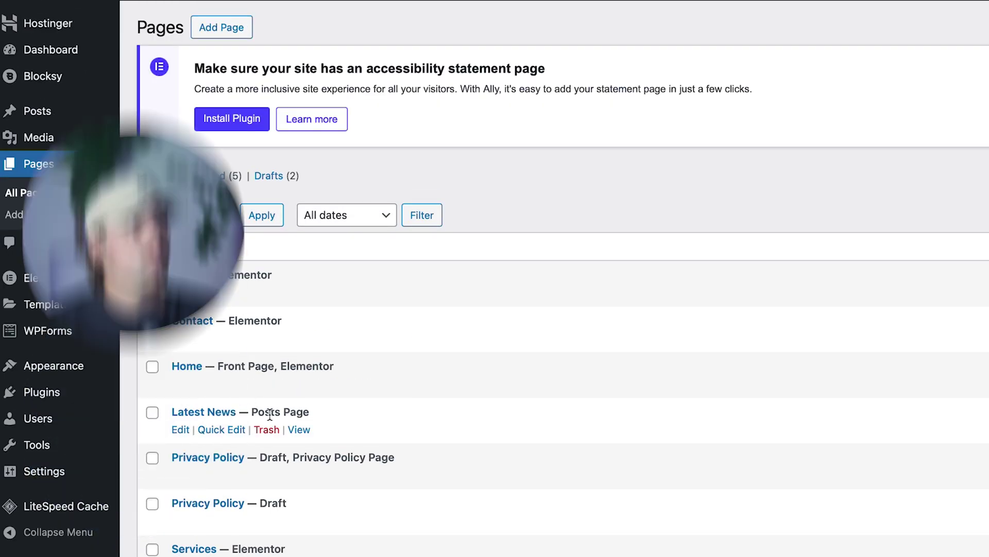
{"action": "left_click", "coordinate": [226, 429]}
{"action": "triple_click", "coordinate": [305, 442]}
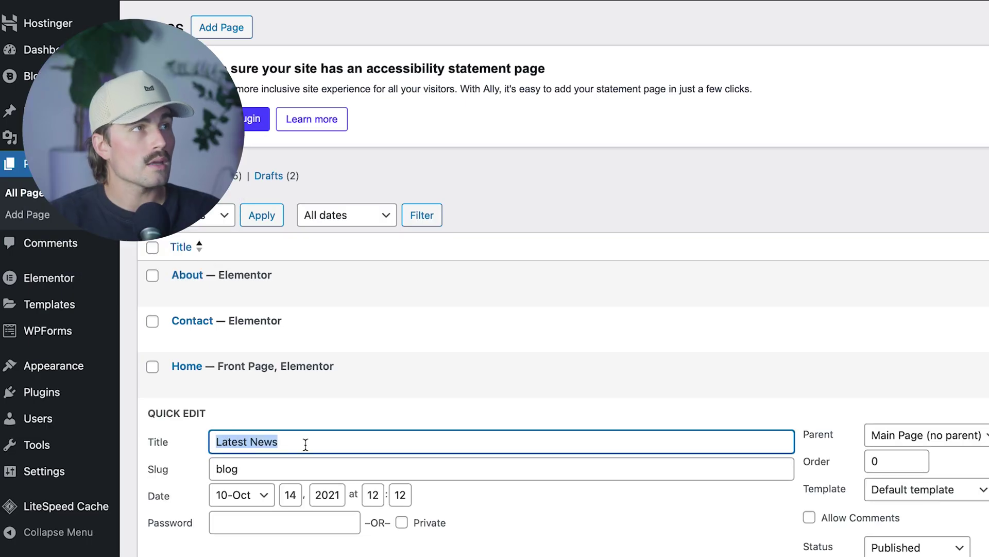
{"action": "type", "text": "Directory"}
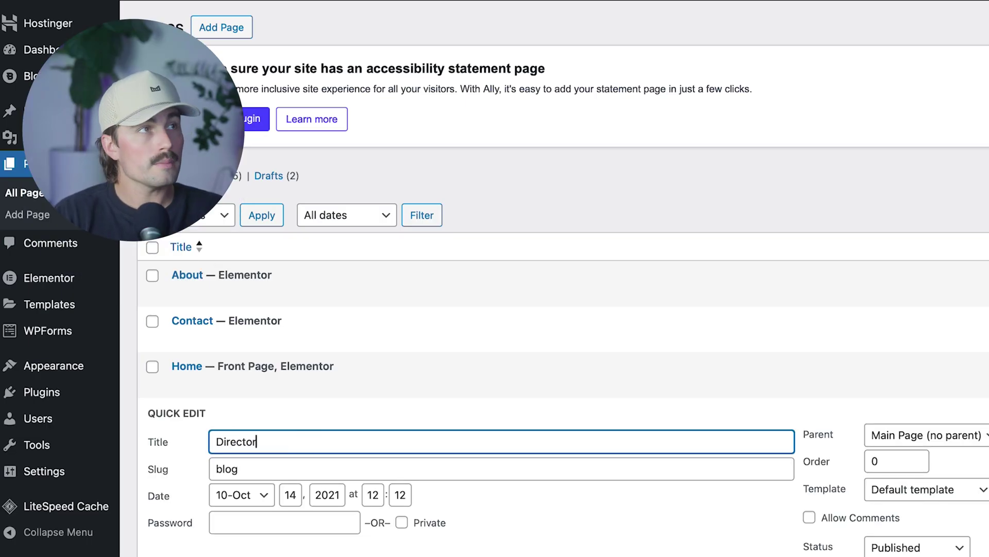
{"action": "key", "text": "Tab"}
{"action": "type", "text": "Directory"}
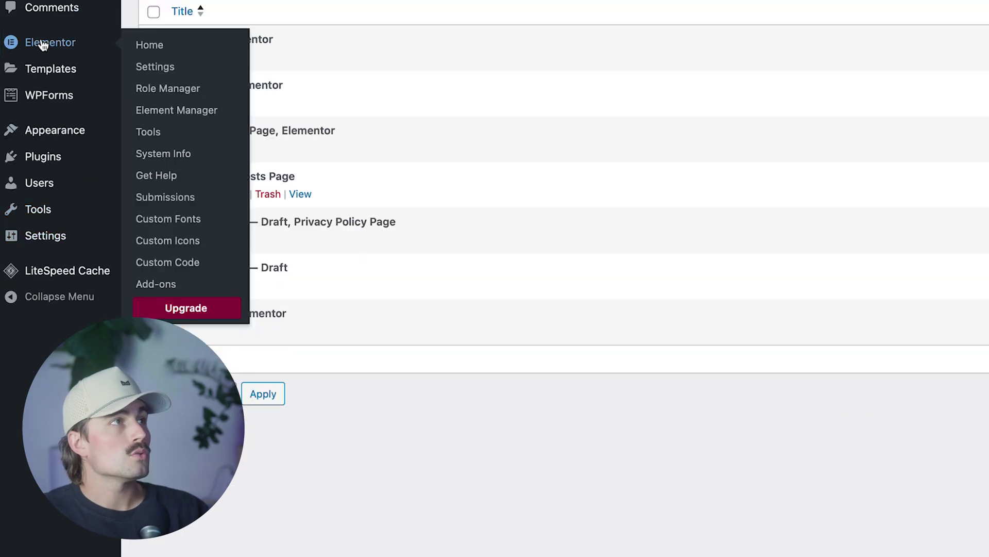
Relabel the News menu item 'Directory', move it up under Home, and reload the site.
{"action": "mouse_move", "coordinate": [57, 130]}
{"action": "left_click", "coordinate": [163, 220]}
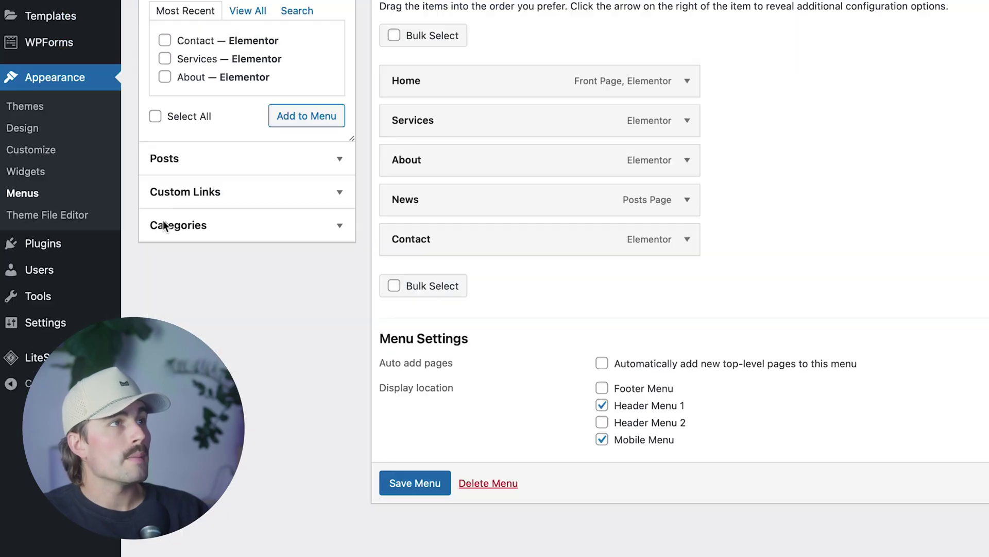
{"action": "left_click", "coordinate": [527, 210]}
{"action": "double_click", "coordinate": [468, 254]}
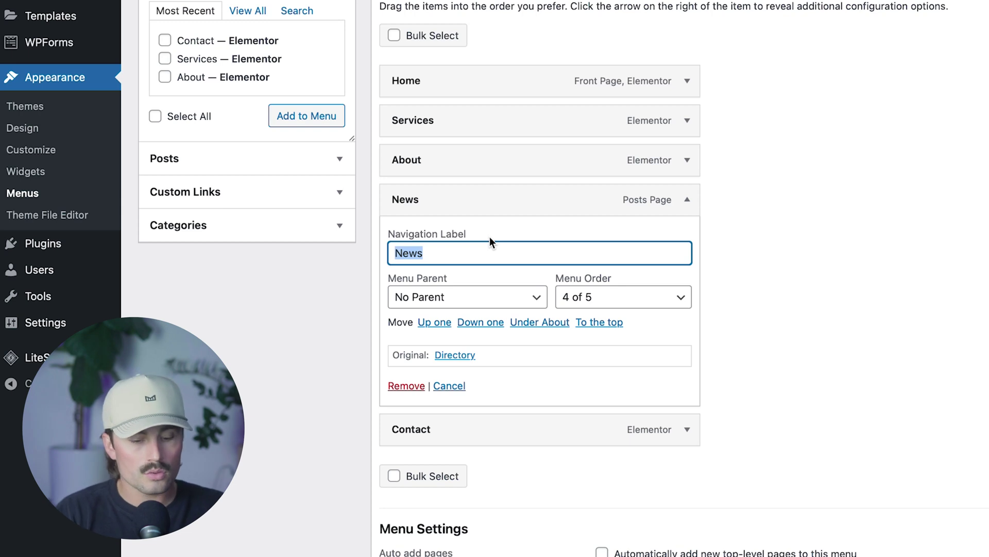
{"action": "type", "text": "Directory"}
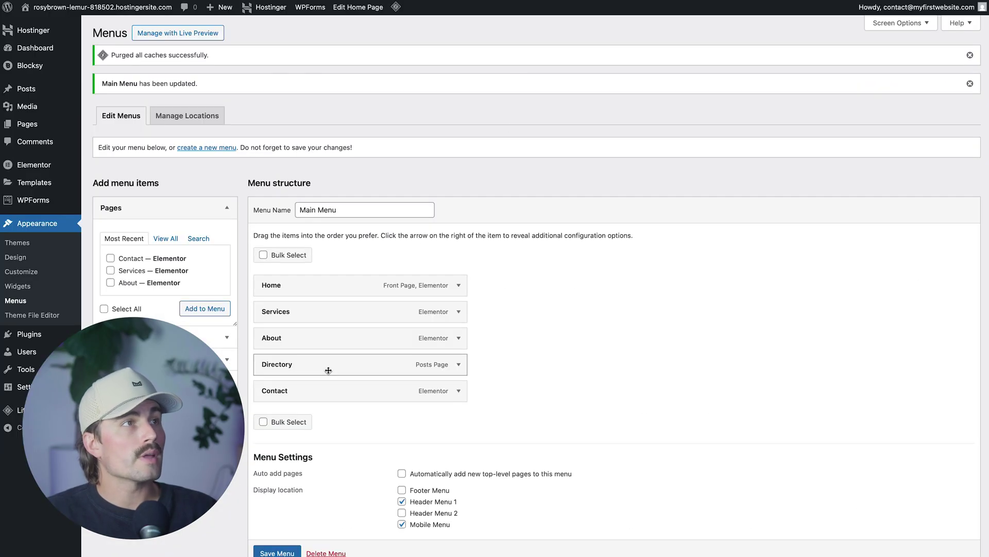
{"action": "left_click_drag", "start_coordinate": [332, 361], "coordinate": [308, 314]}
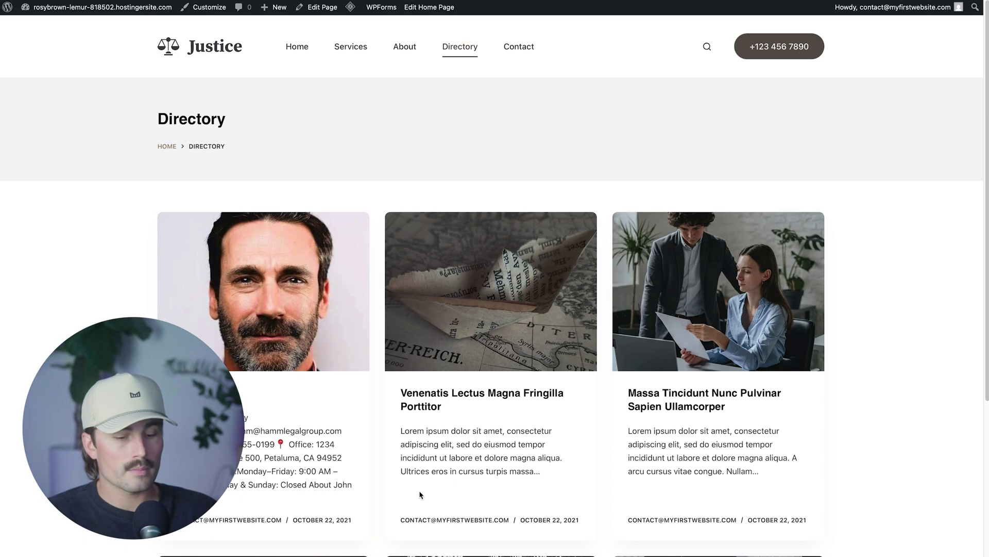
{"action": "key", "text": "super+r"}
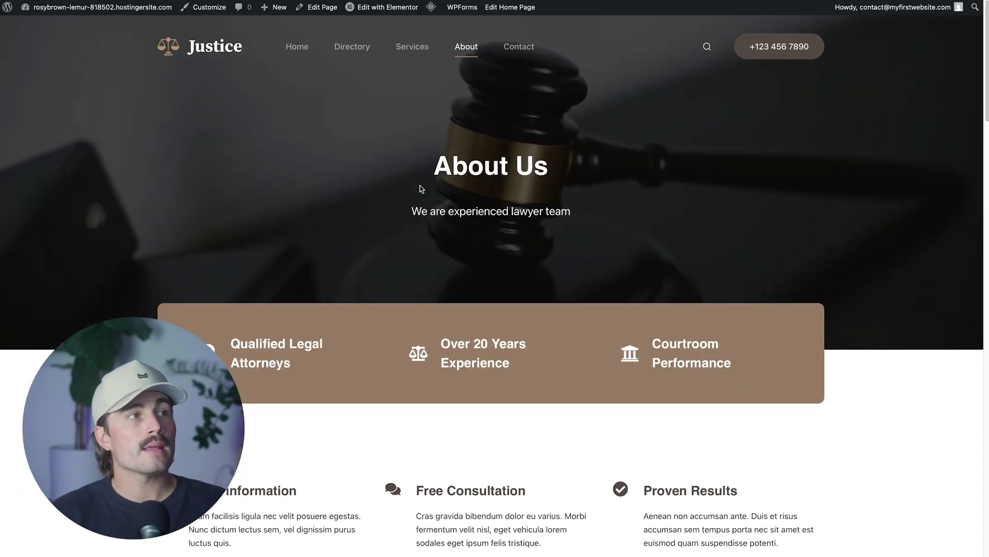
{"action": "scroll", "coordinate": [420, 185], "scroll_direction": "down", "scroll_amount": 6}
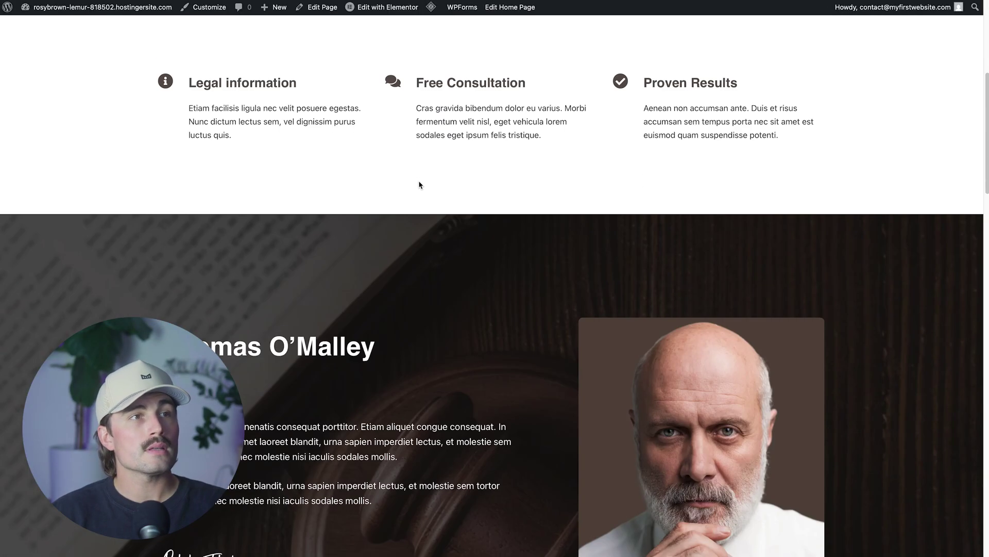
{"action": "scroll", "coordinate": [420, 184], "scroll_direction": "down", "scroll_amount": 4}
{"action": "scroll", "coordinate": [420, 185], "scroll_direction": "down", "scroll_amount": 5}
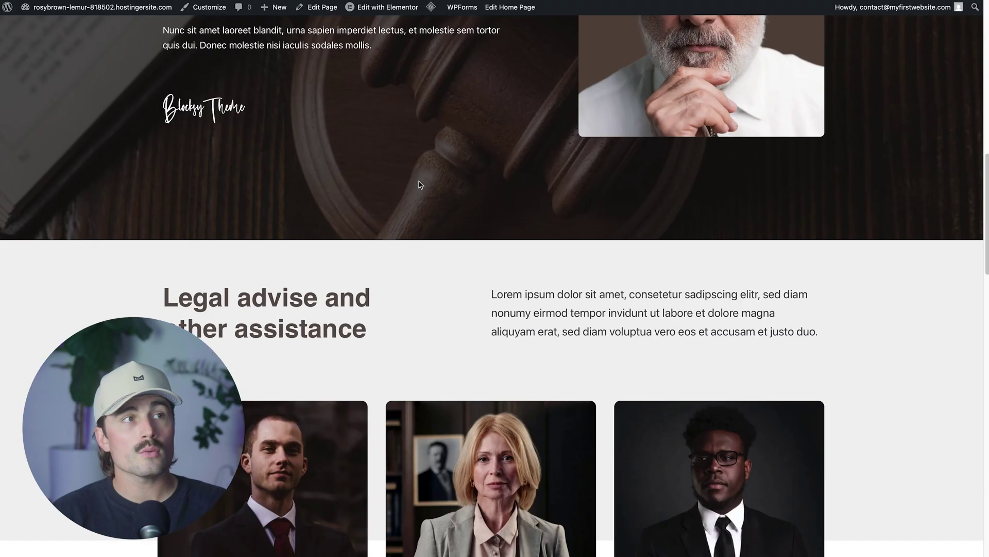
{"action": "scroll", "coordinate": [420, 185], "scroll_direction": "down", "scroll_amount": 12}
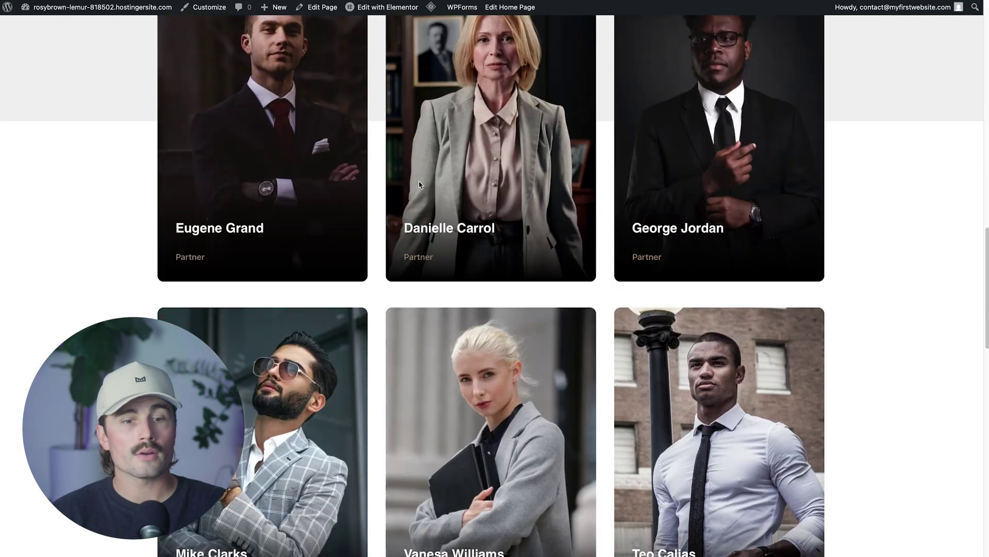
{"action": "scroll", "coordinate": [422, 223], "scroll_direction": "up", "scroll_amount": 20}
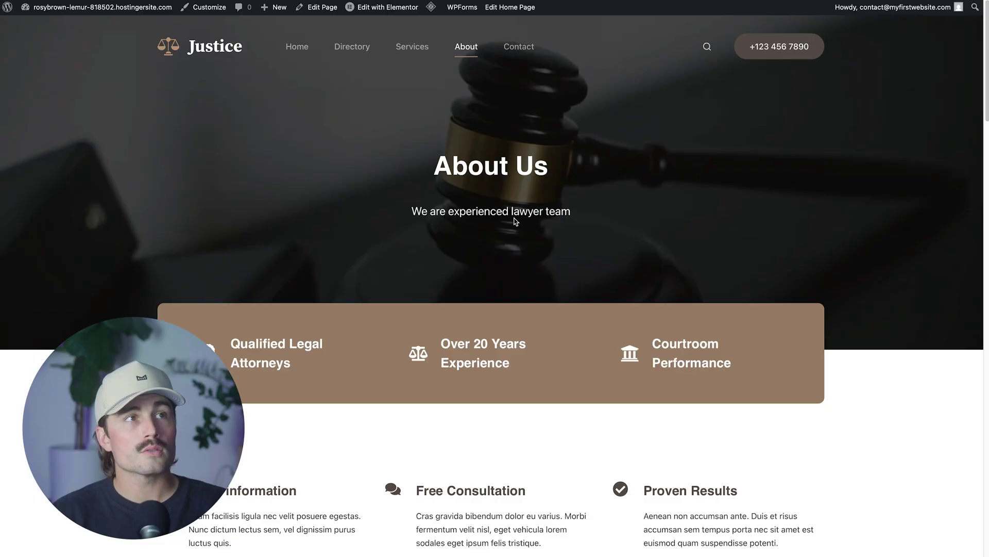
{"action": "scroll", "coordinate": [504, 205], "scroll_direction": "down", "scroll_amount": 6}
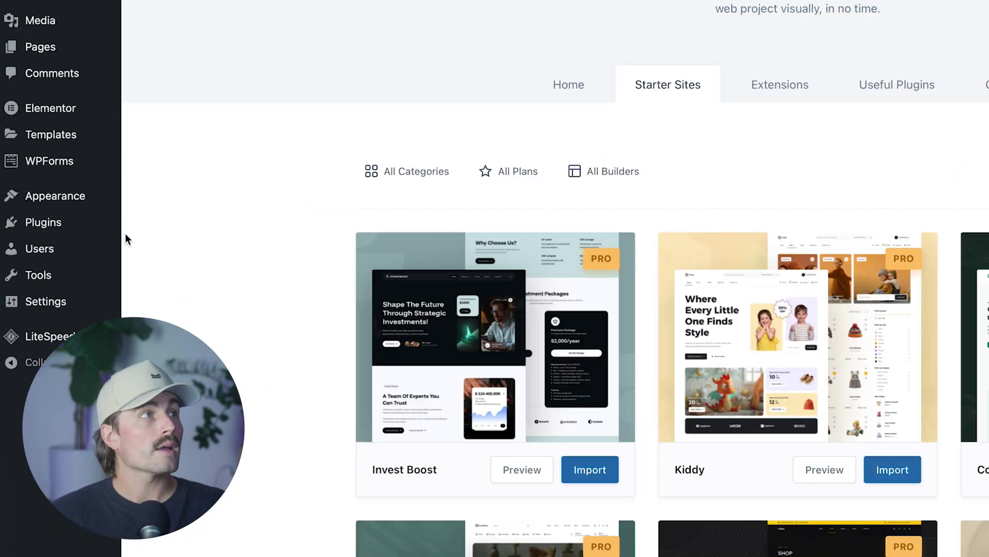
Lighten the Text Selection background colour in the Customizer and publish it.
{"action": "mouse_move", "coordinate": [32, 194]}
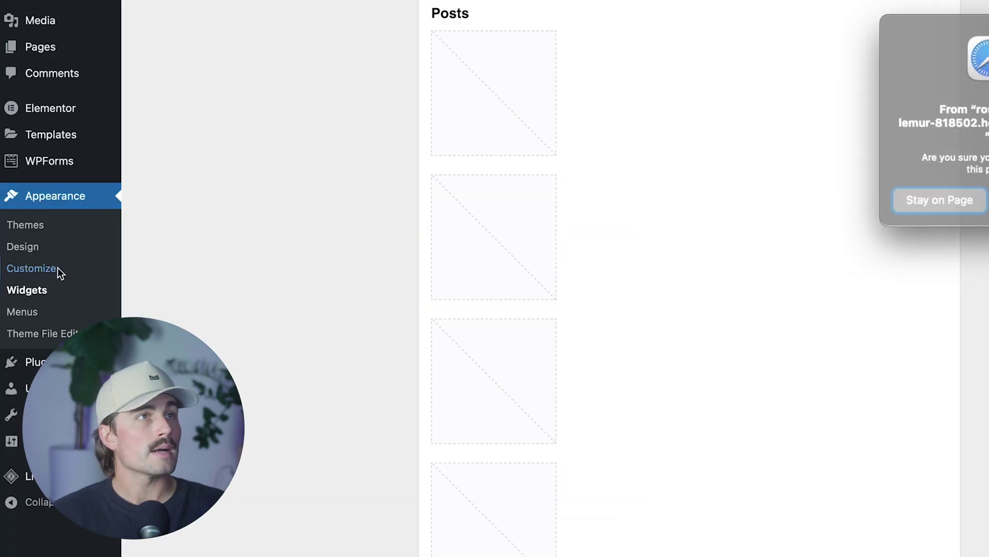
{"action": "left_click", "coordinate": [58, 267]}
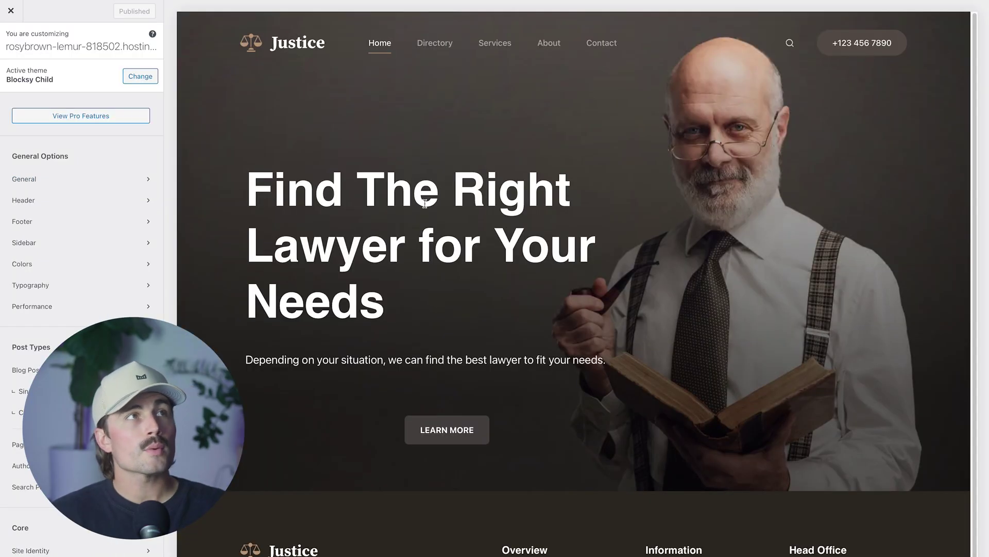
{"action": "scroll", "coordinate": [508, 43], "scroll_direction": "down", "scroll_amount": 2}
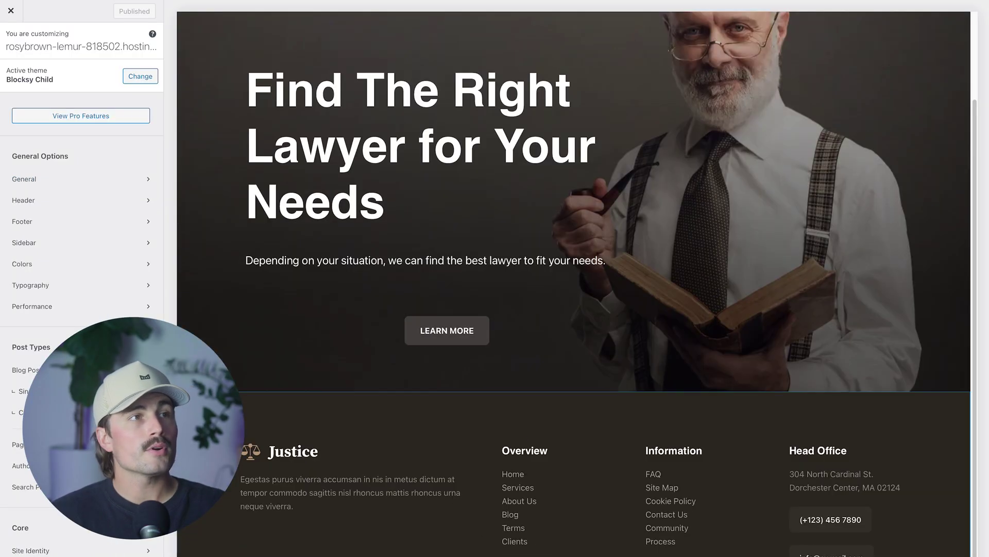
{"action": "scroll", "coordinate": [492, 365], "scroll_direction": "up", "scroll_amount": 2}
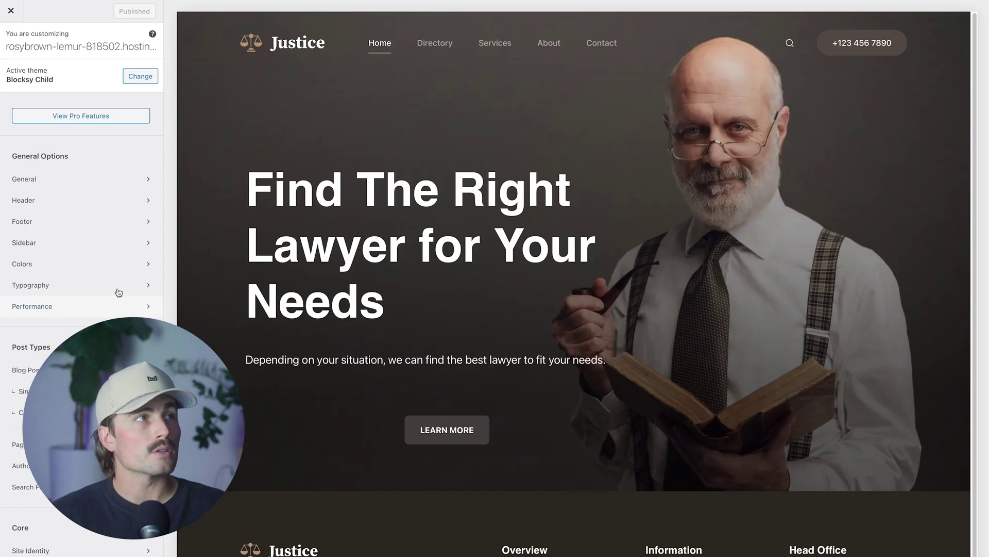
{"action": "left_click", "coordinate": [128, 264]}
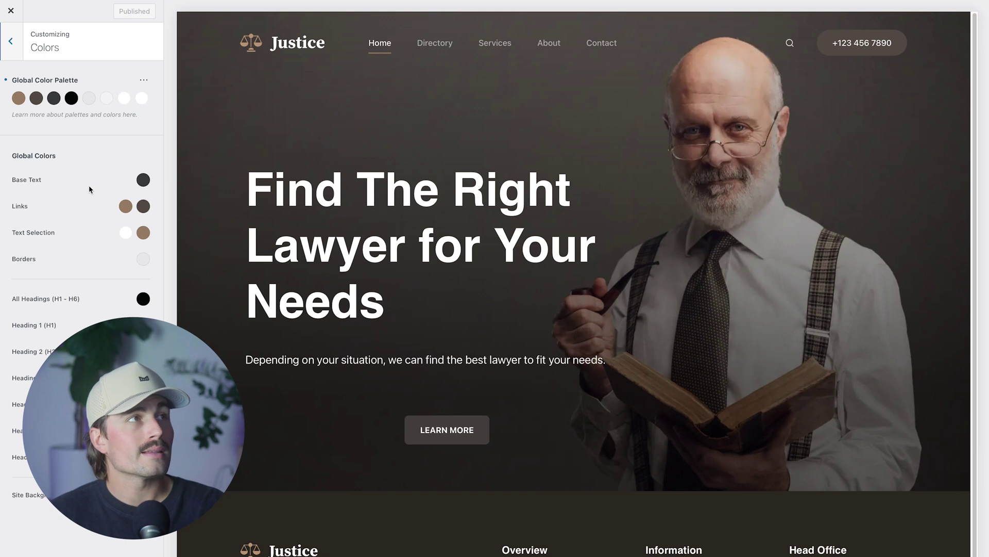
{"action": "left_click", "coordinate": [144, 233]}
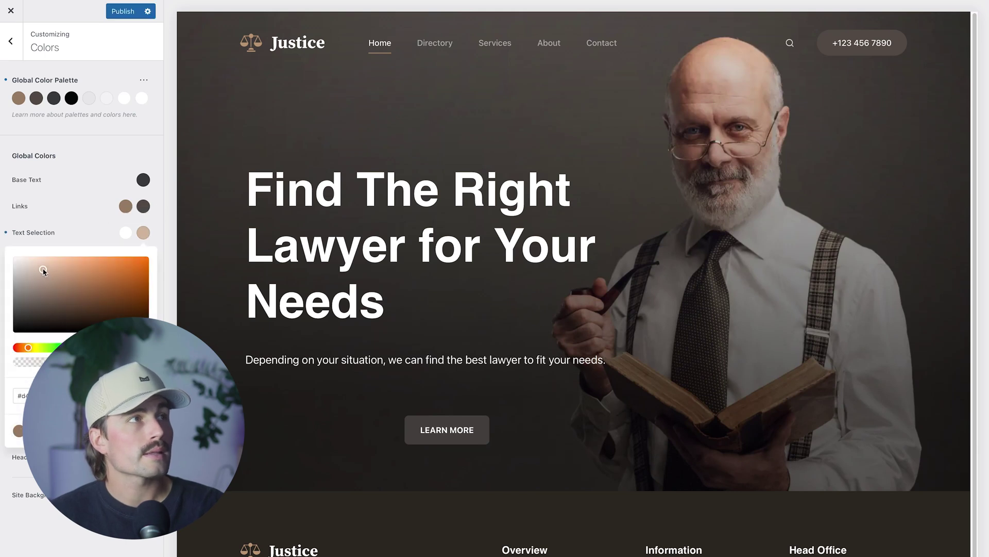
{"action": "left_click", "coordinate": [125, 14]}
Change global palette Color 2 from #5c544d to orange and publish.
{"action": "left_click", "coordinate": [36, 98]}
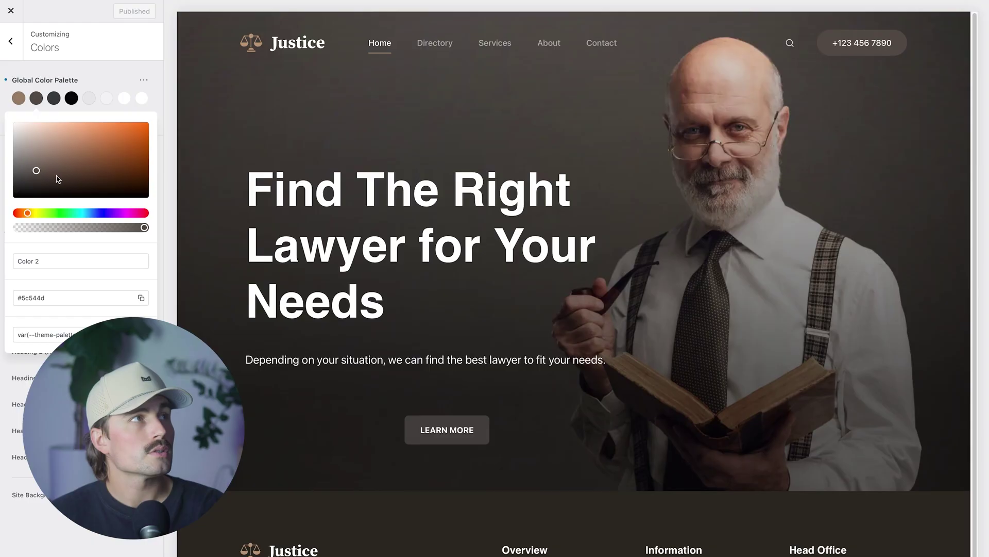
{"action": "left_click_drag", "start_coordinate": [37, 161], "coordinate": [90, 133]}
{"action": "left_click", "coordinate": [115, 17]}
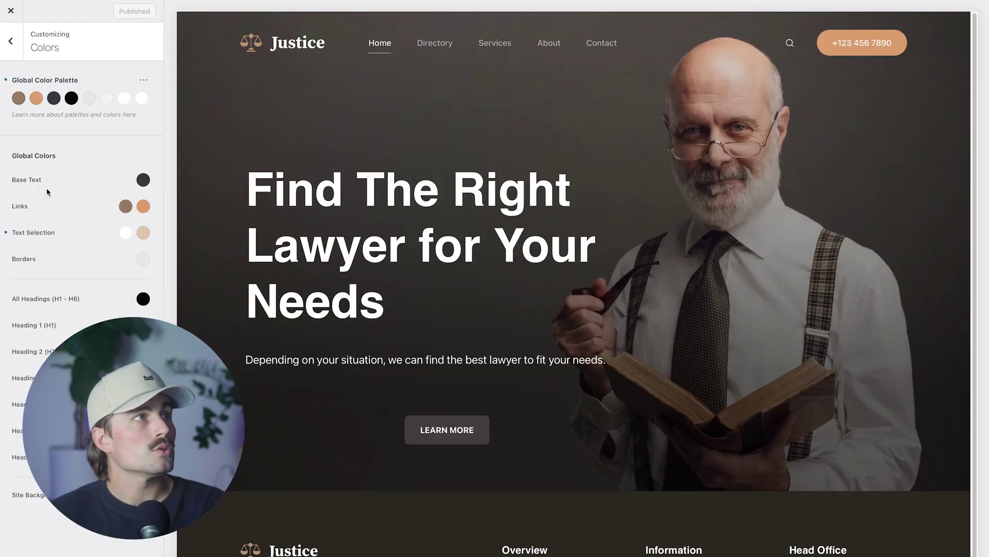
{"action": "key", "text": "Escape"}
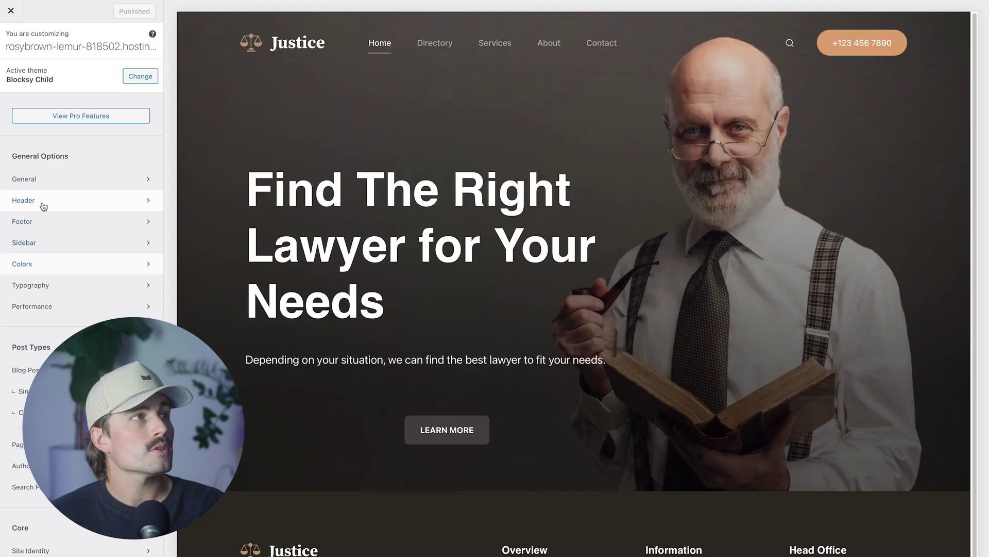
Switch the Heading 1 font from Source Serif Pro to Arial in Typography.
{"action": "left_click", "coordinate": [50, 284]}
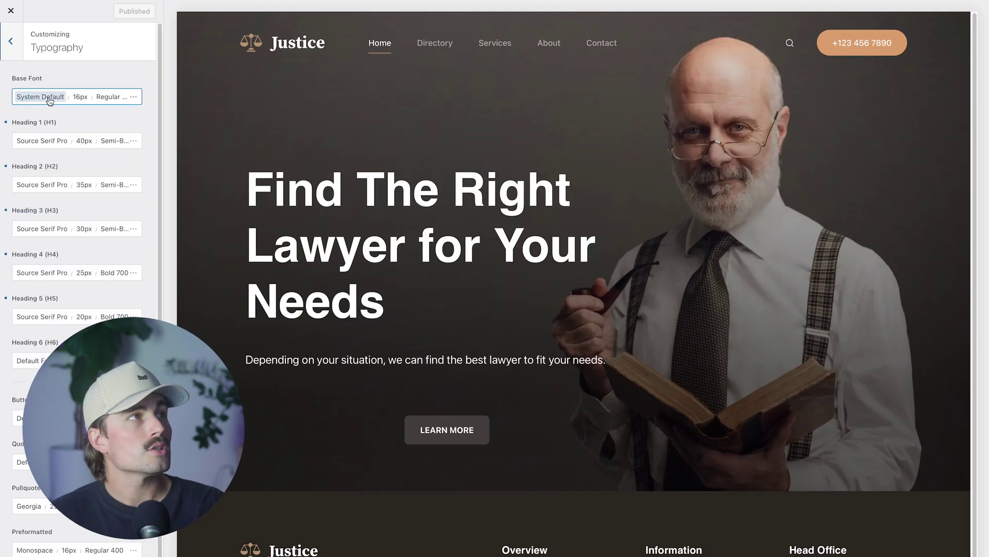
{"action": "left_click", "coordinate": [53, 141]}
{"action": "left_click", "coordinate": [54, 157]}
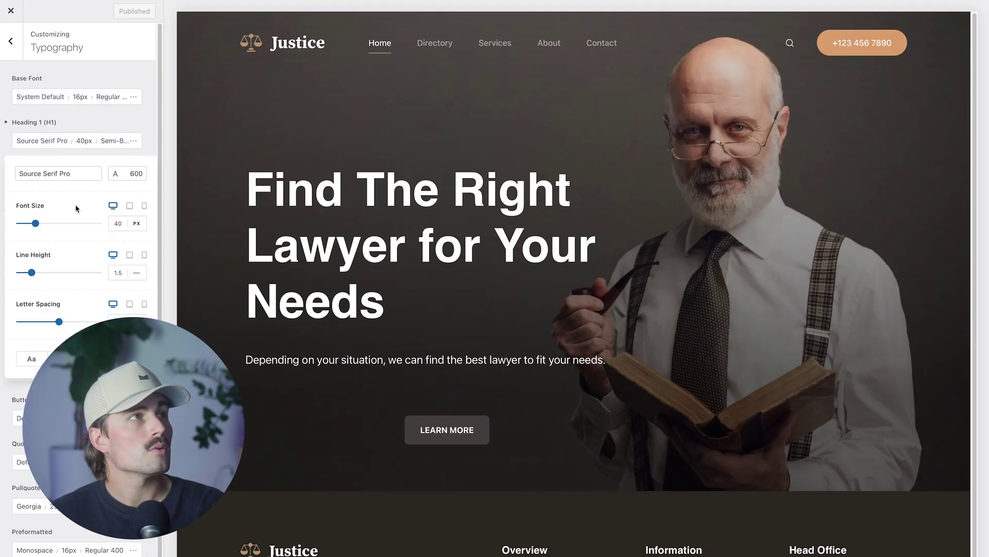
{"action": "scroll", "coordinate": [115, 237], "scroll_direction": "down", "scroll_amount": 2}
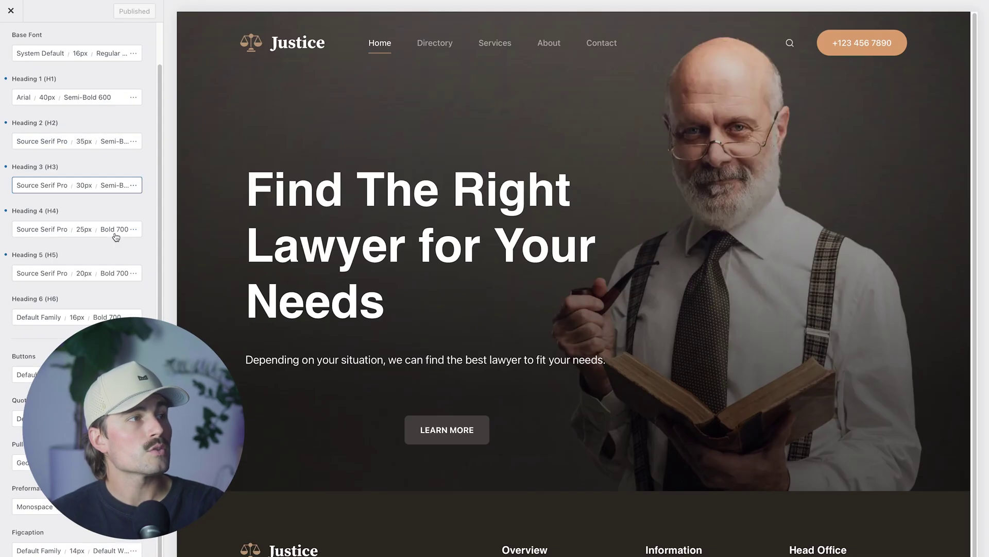